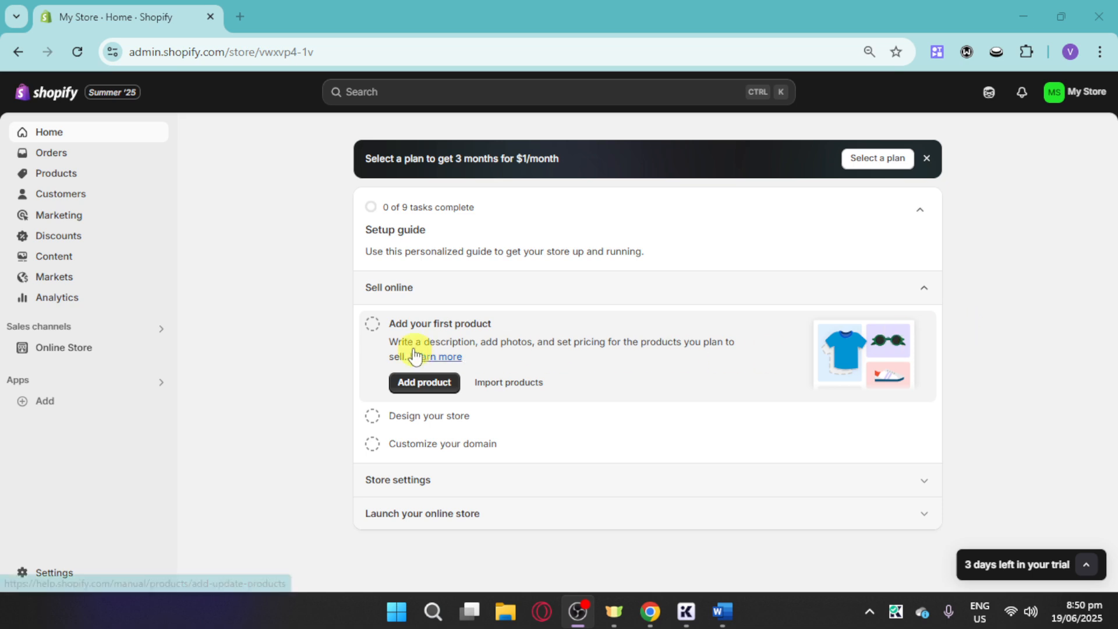
Step: Check the details of the remaining store trial and open the Online Store themes page
click(1083, 568)
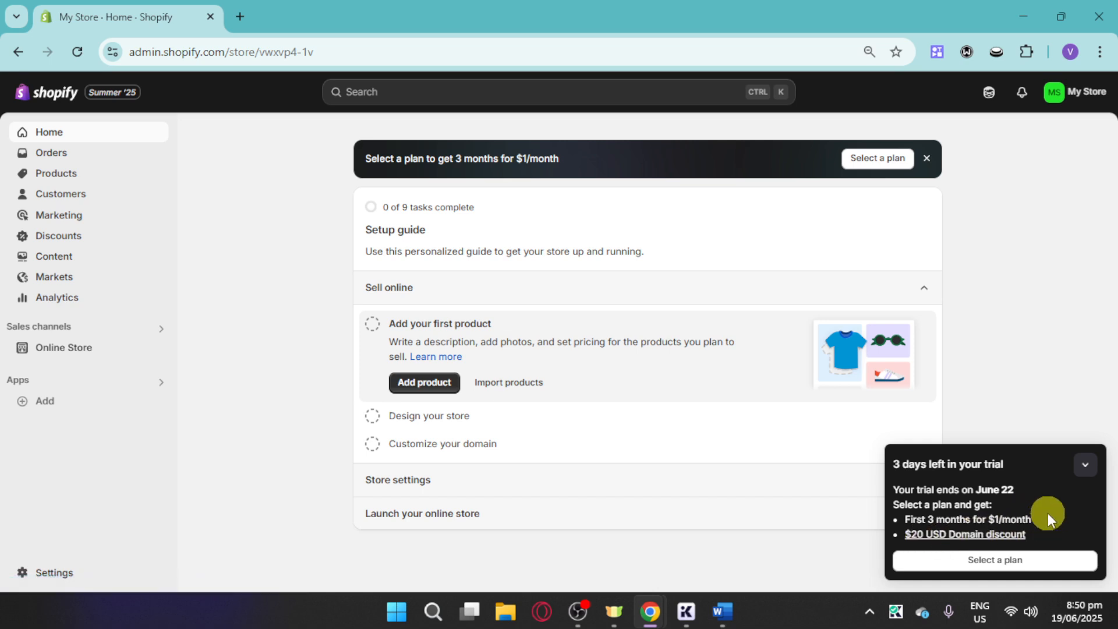
click(1085, 465)
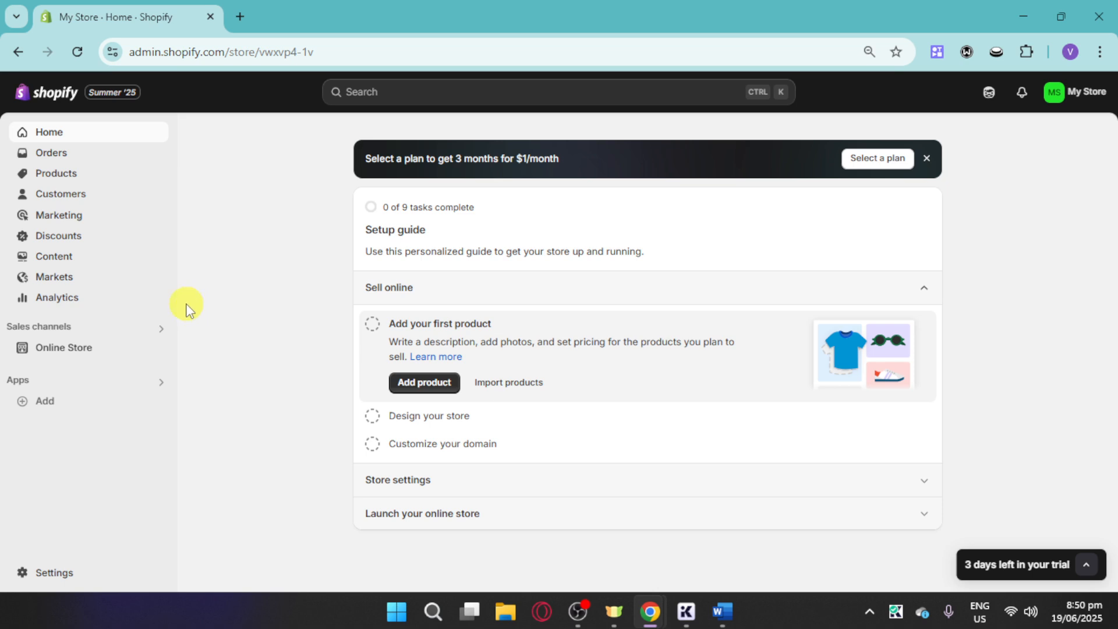
click(64, 347)
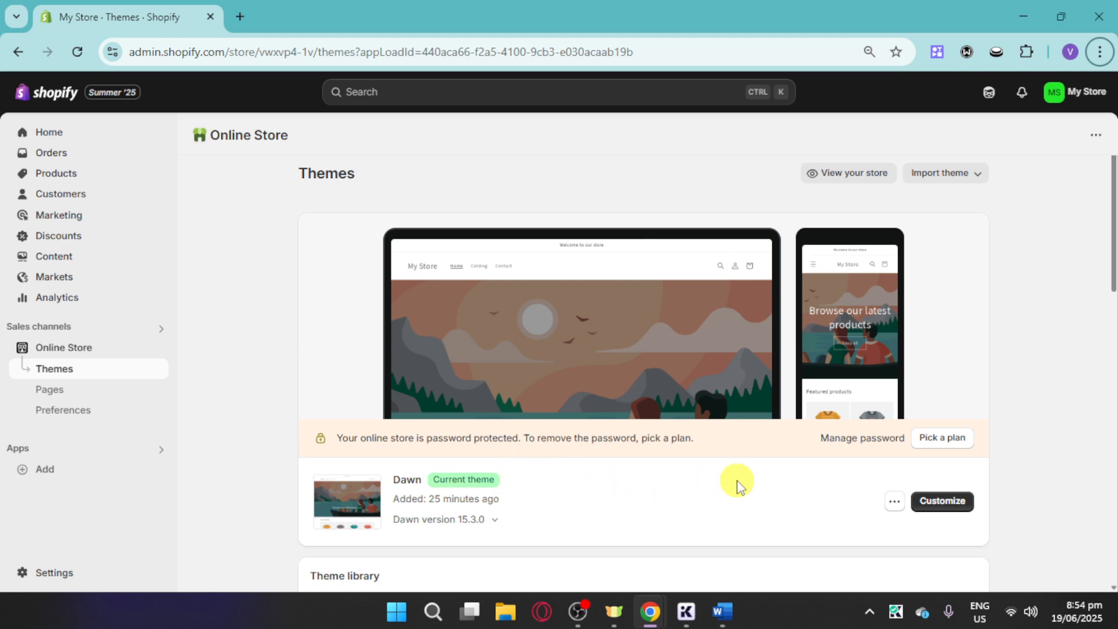
Step: Browse the theme library and popular free themes, and visit the Shopify Theme Store
scroll(723, 487, down, 4)
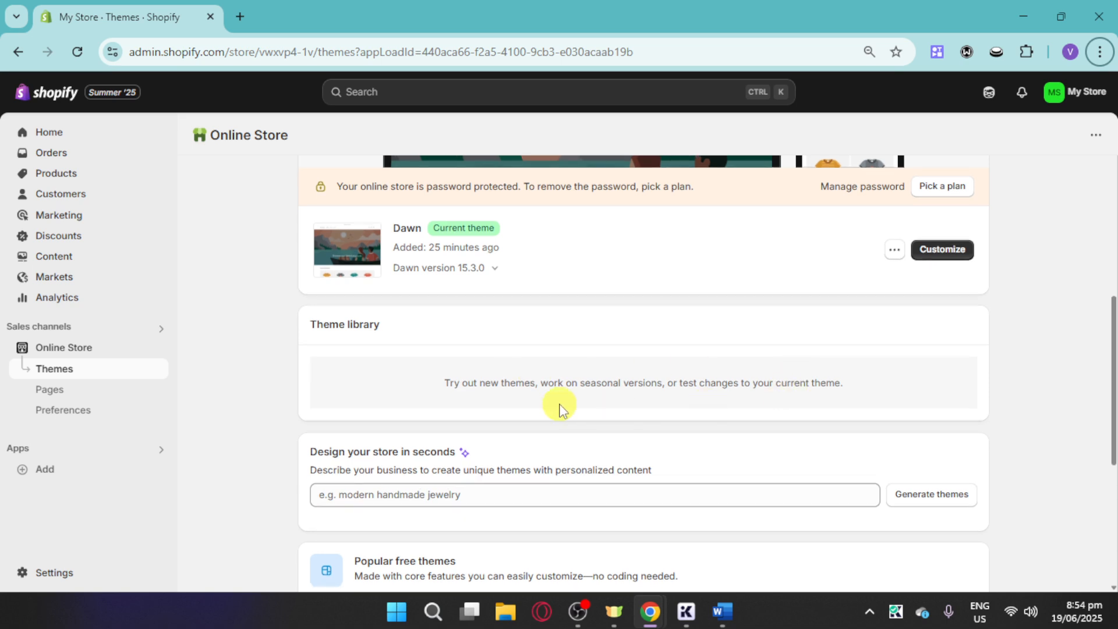
scroll(830, 454, down, 4)
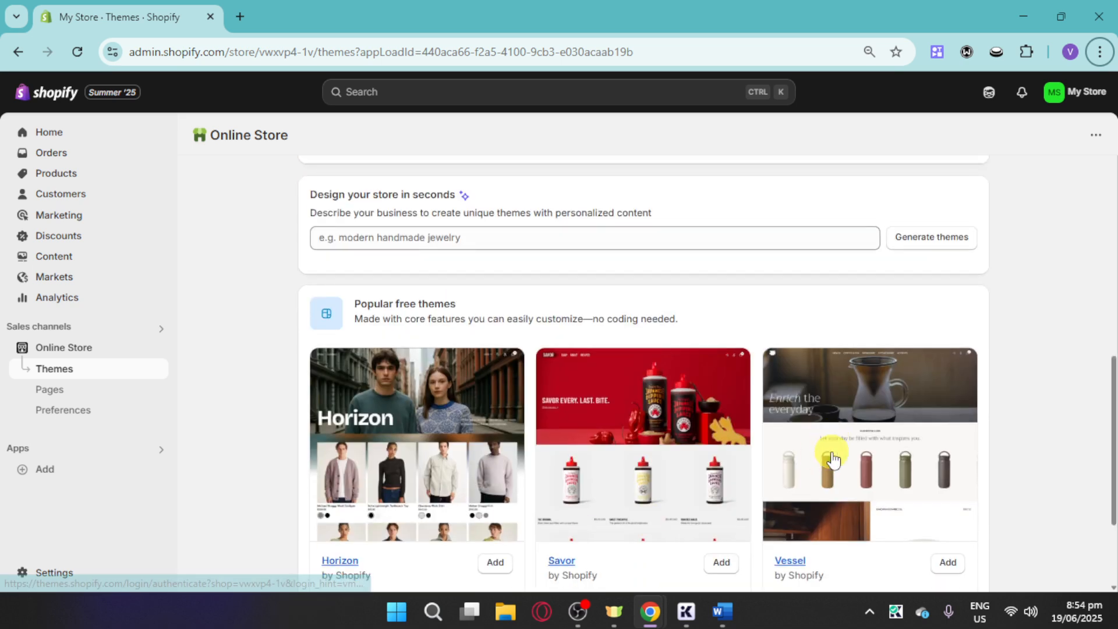
scroll(868, 455, down, 5)
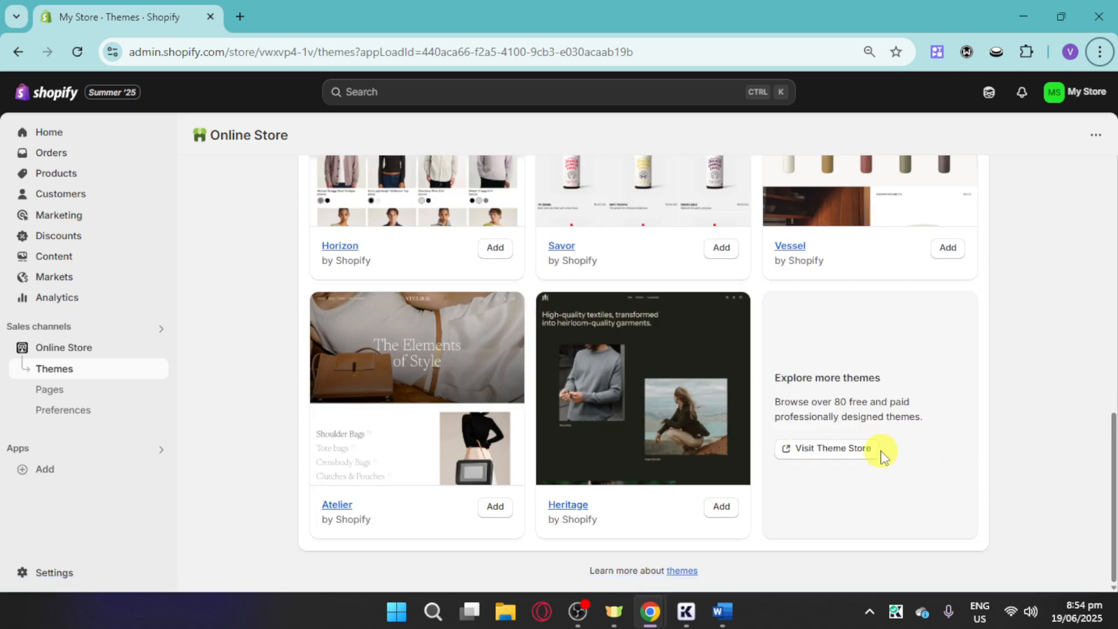
click(856, 454)
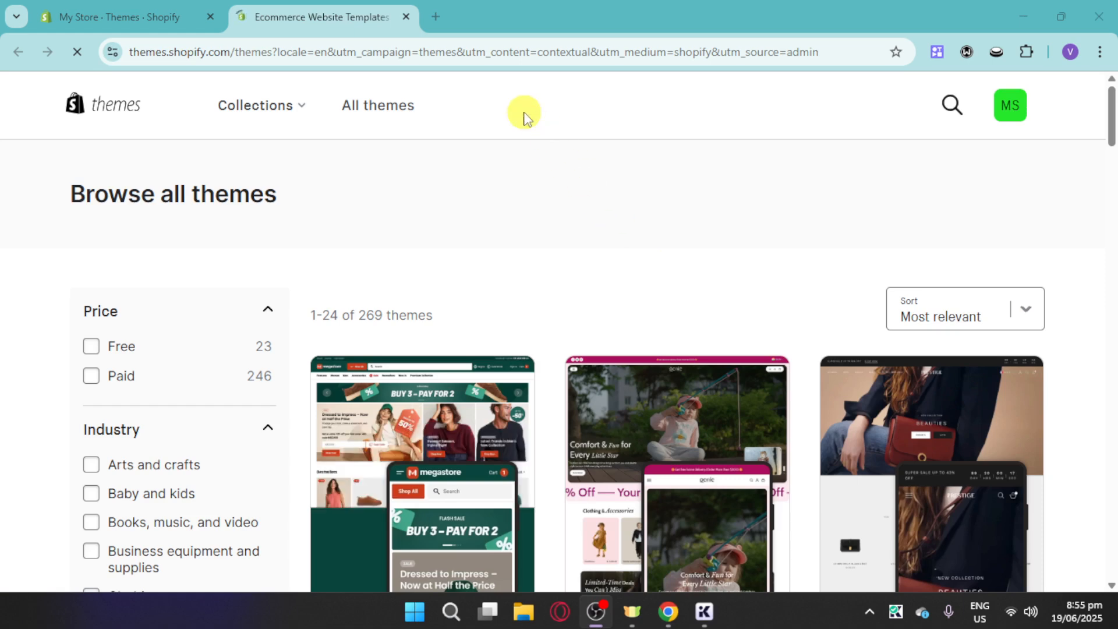
Step: Search the Theme Store for "debutify"
click(952, 106)
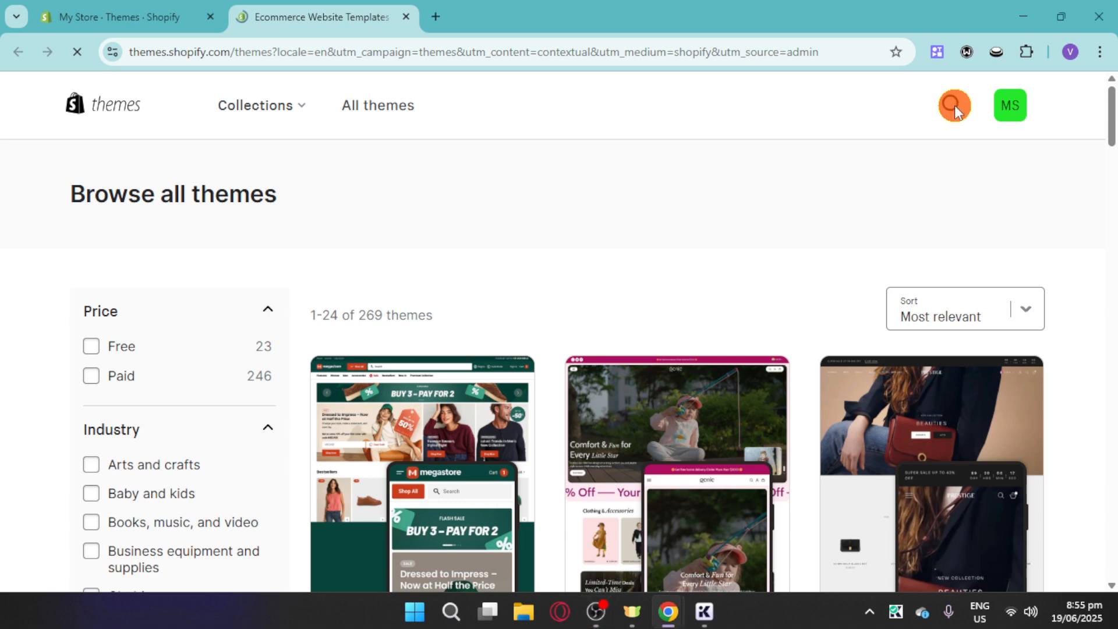
key(Return)
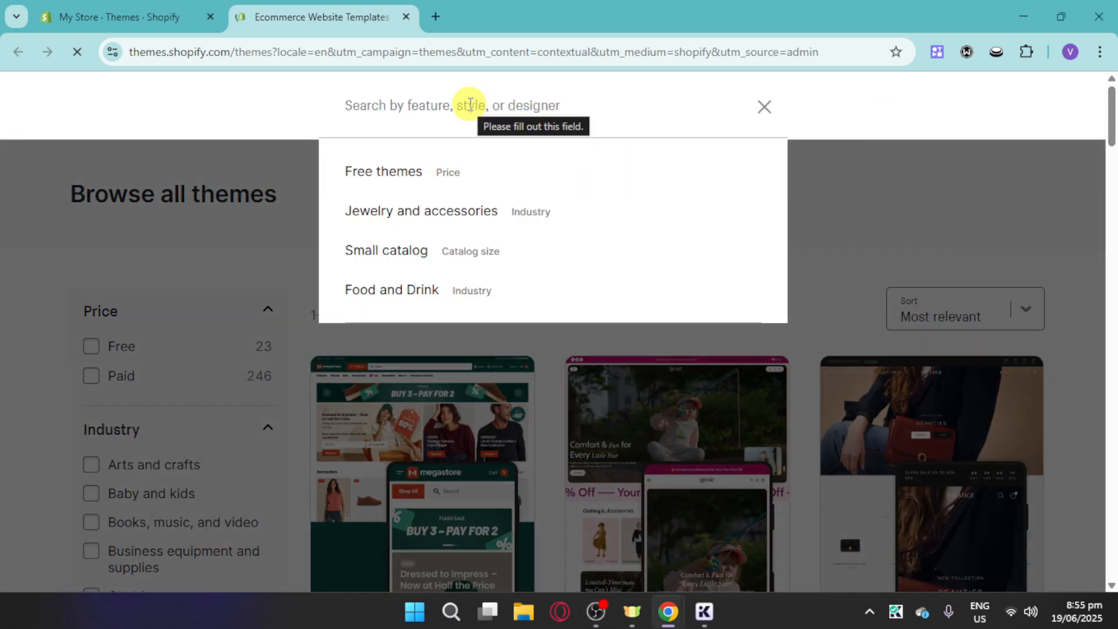
text(de)
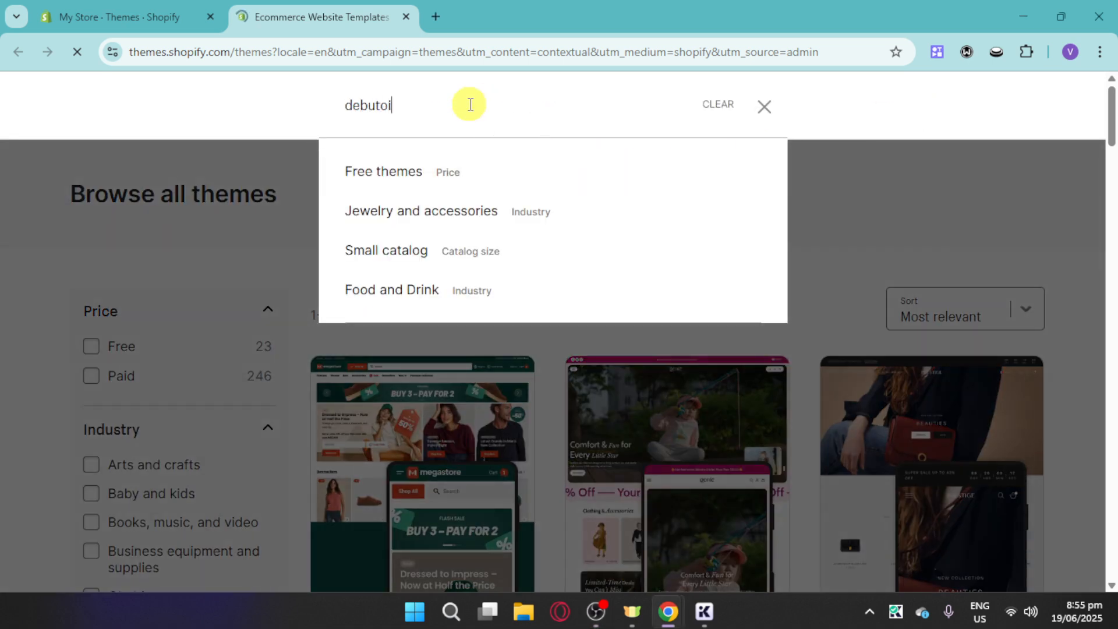
text(buti)
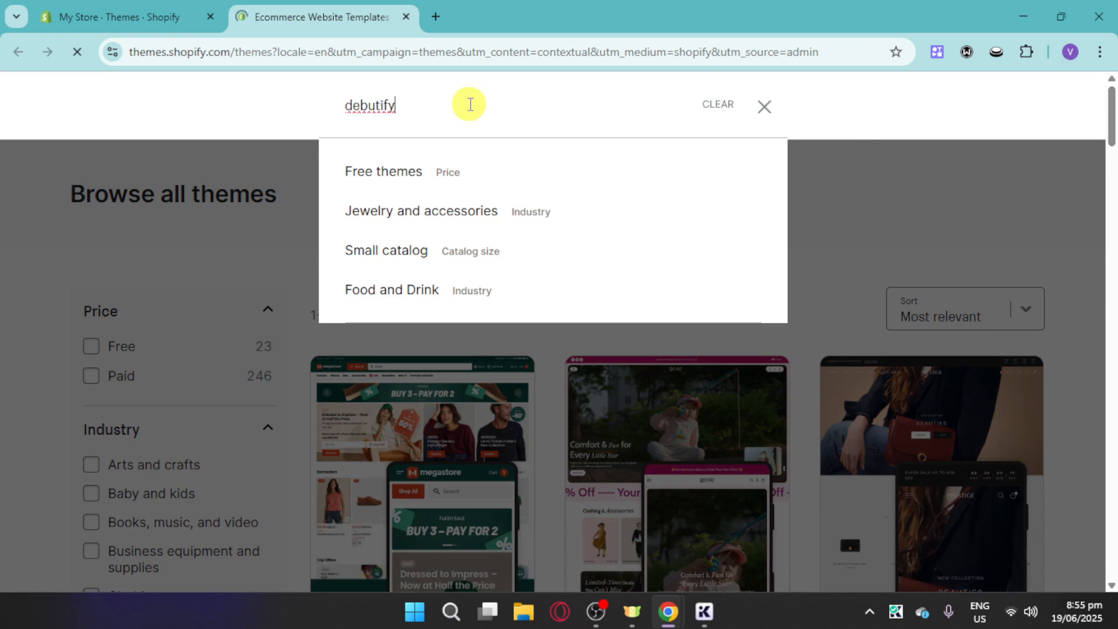
key(Return)
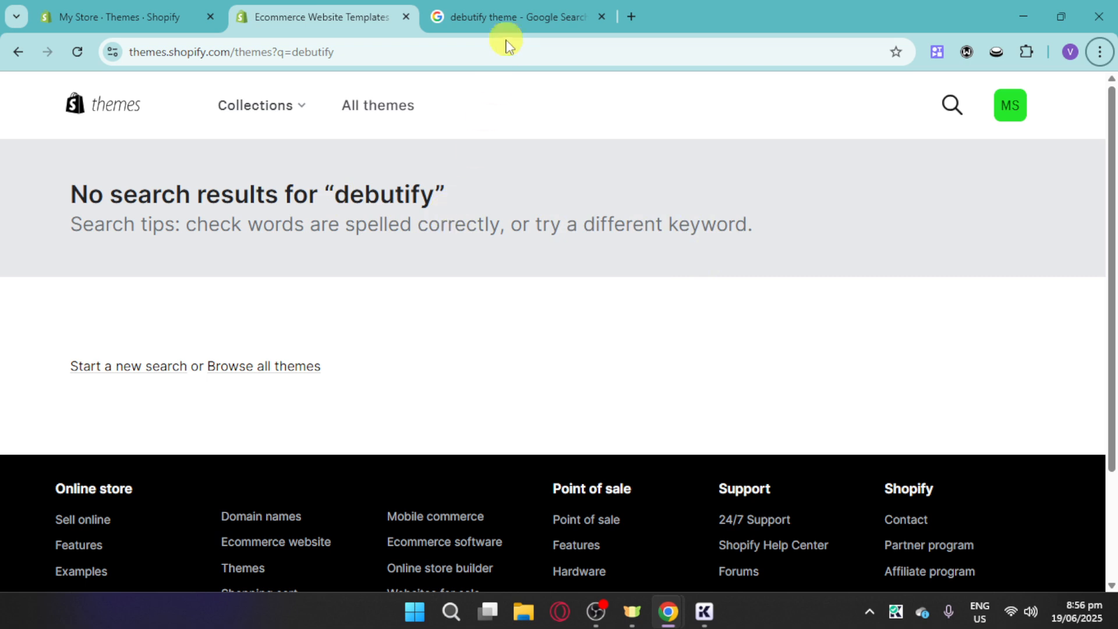
Step: Open the Debutify website from the "debutify theme" Google results and start the free trial
click(524, 13)
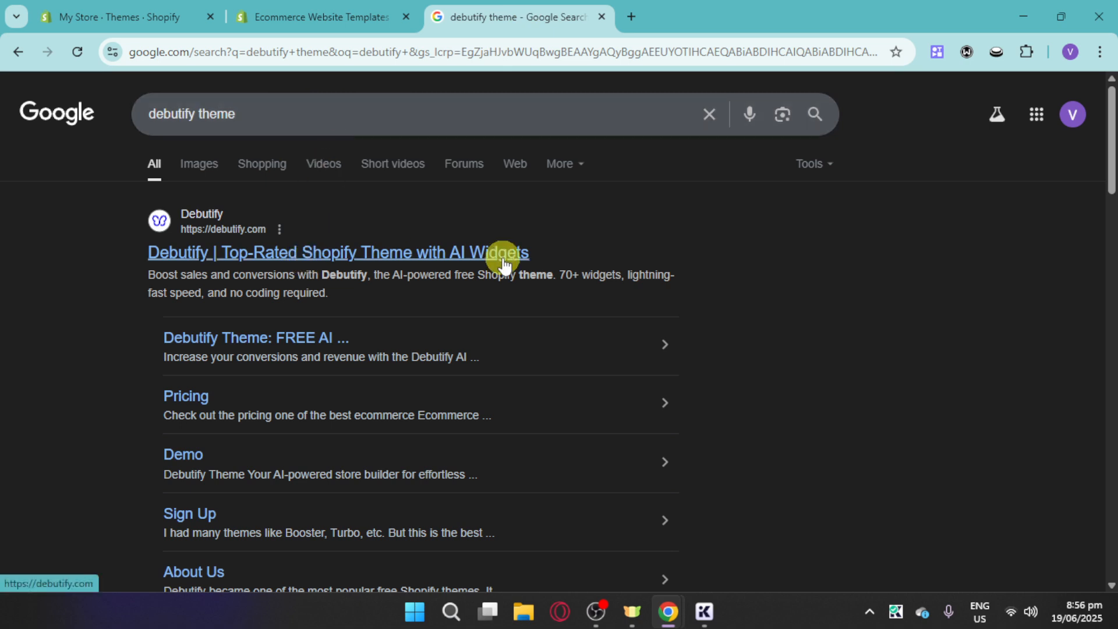
click(403, 252)
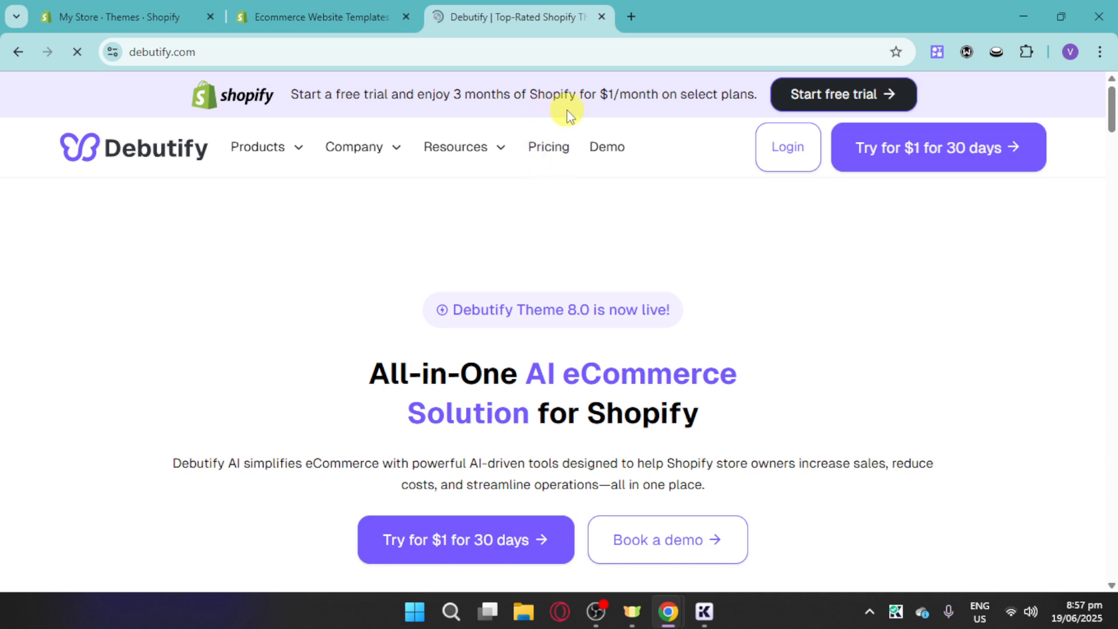
click(843, 99)
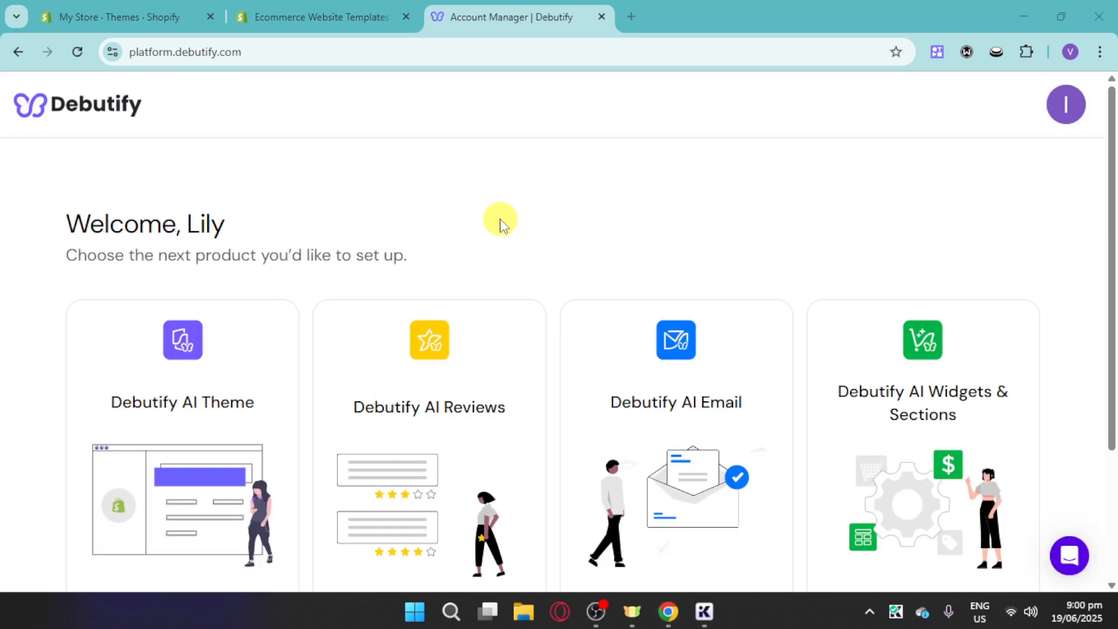
Step: Start setting up the Debutify AI Theme product from the Debutify account manager
scroll(301, 265, down, 1)
scroll(301, 266, down, 3)
click(217, 522)
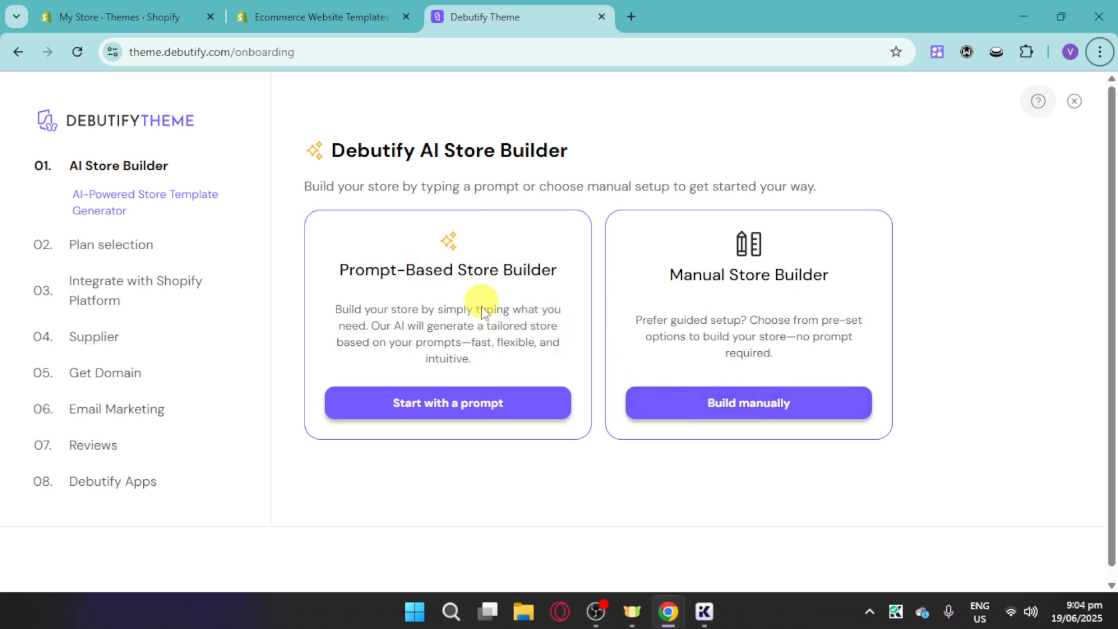
Step: Submit the prompt "build a store about Tiara dresses, elegant look" in the prompt-based store builder and continue to plan selection
click(437, 411)
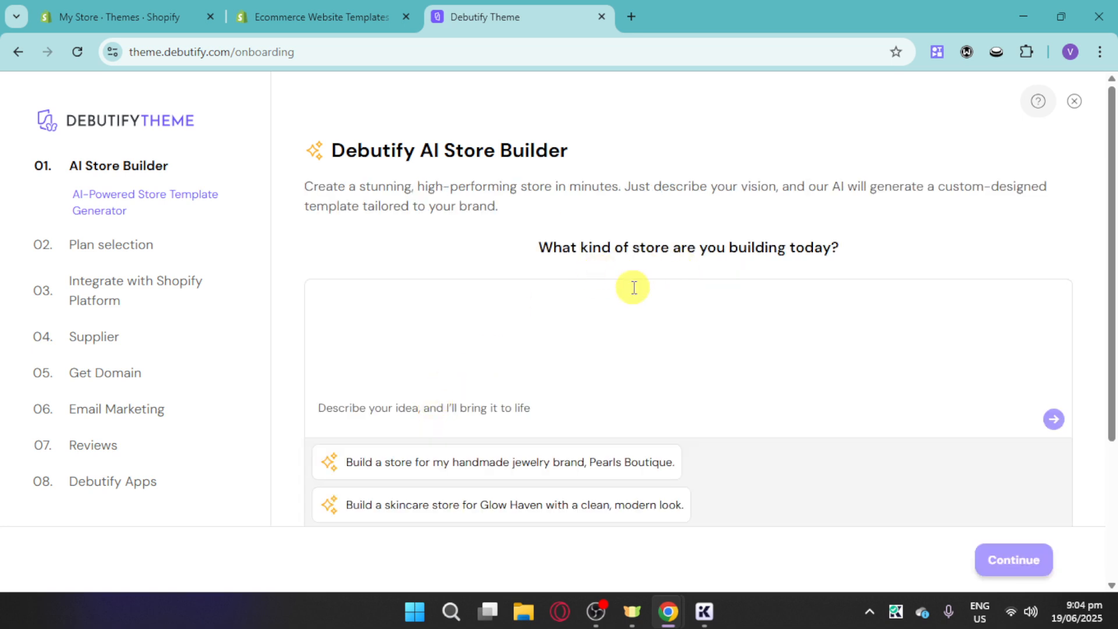
click(482, 417)
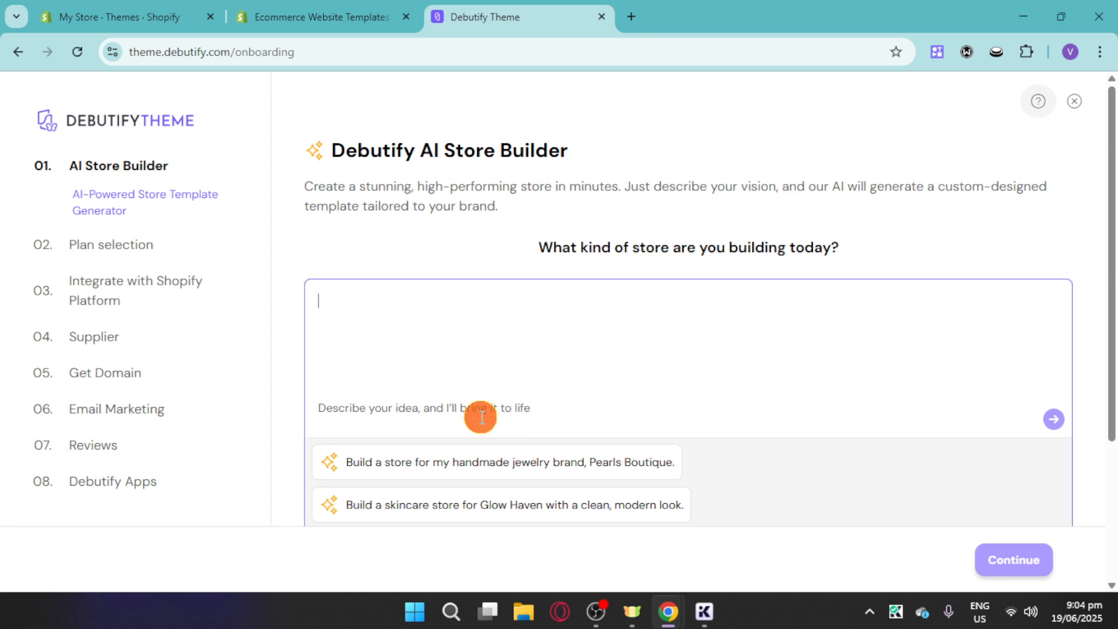
text(b)
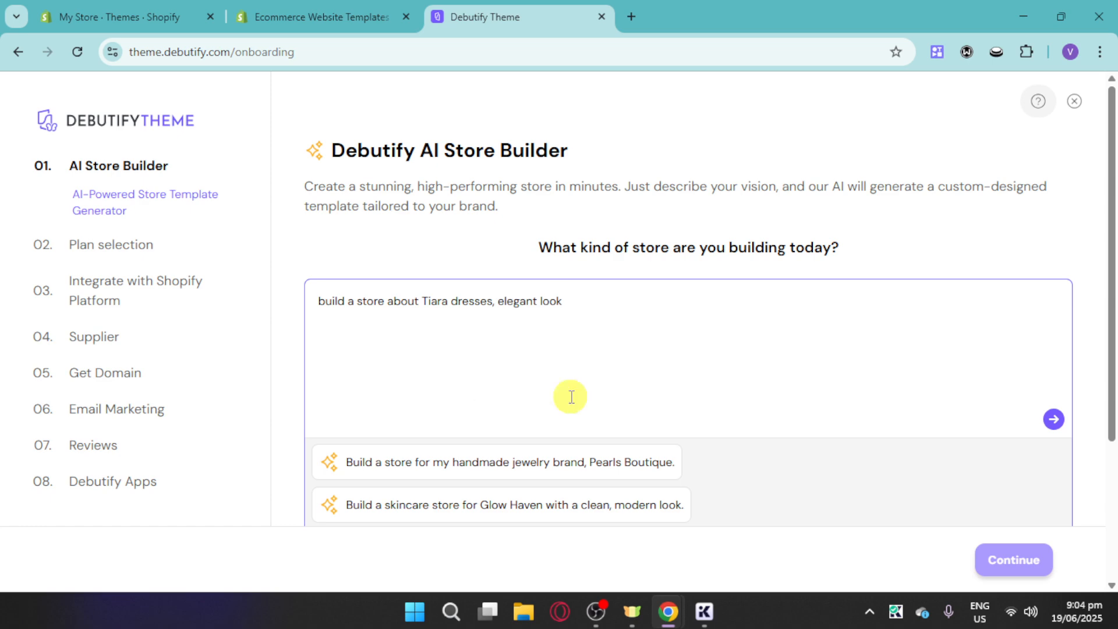
click(1053, 418)
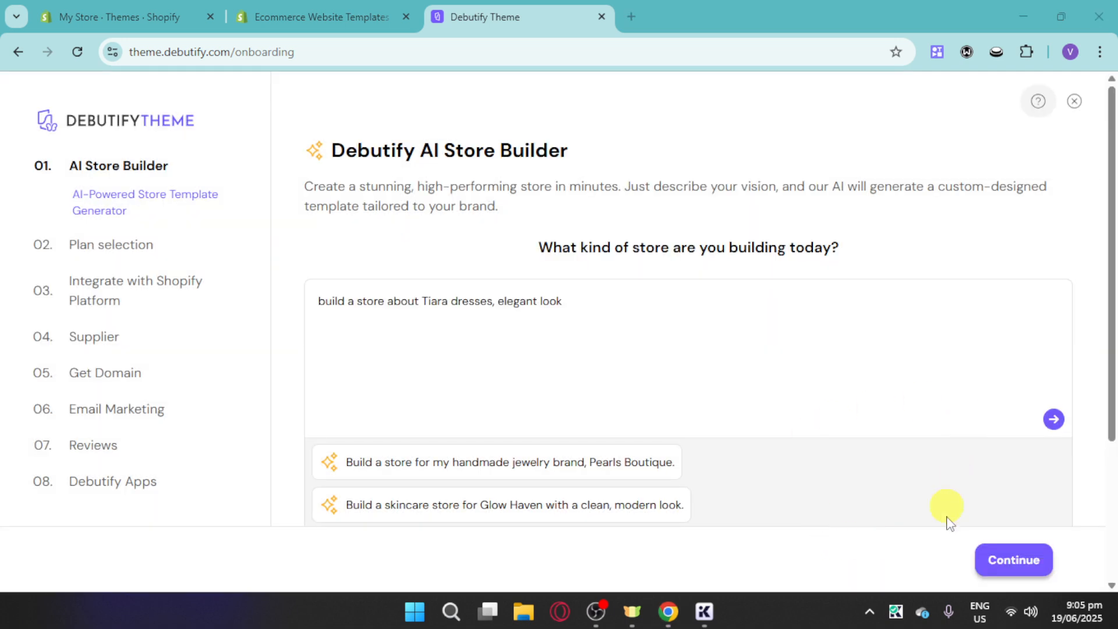
click(1002, 561)
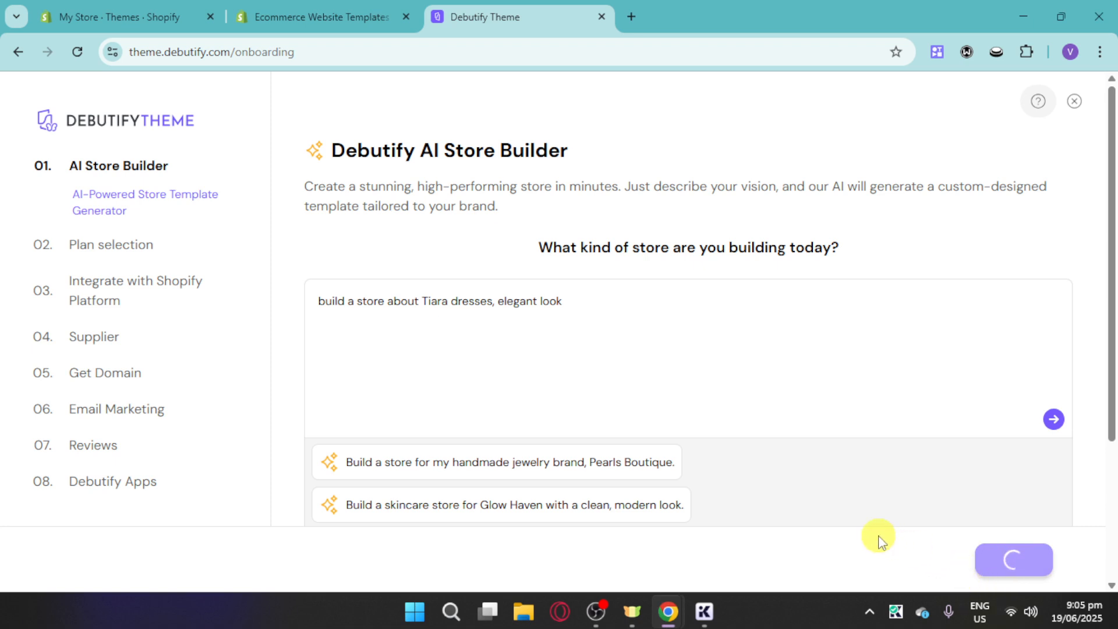
scroll(913, 324, down, 3)
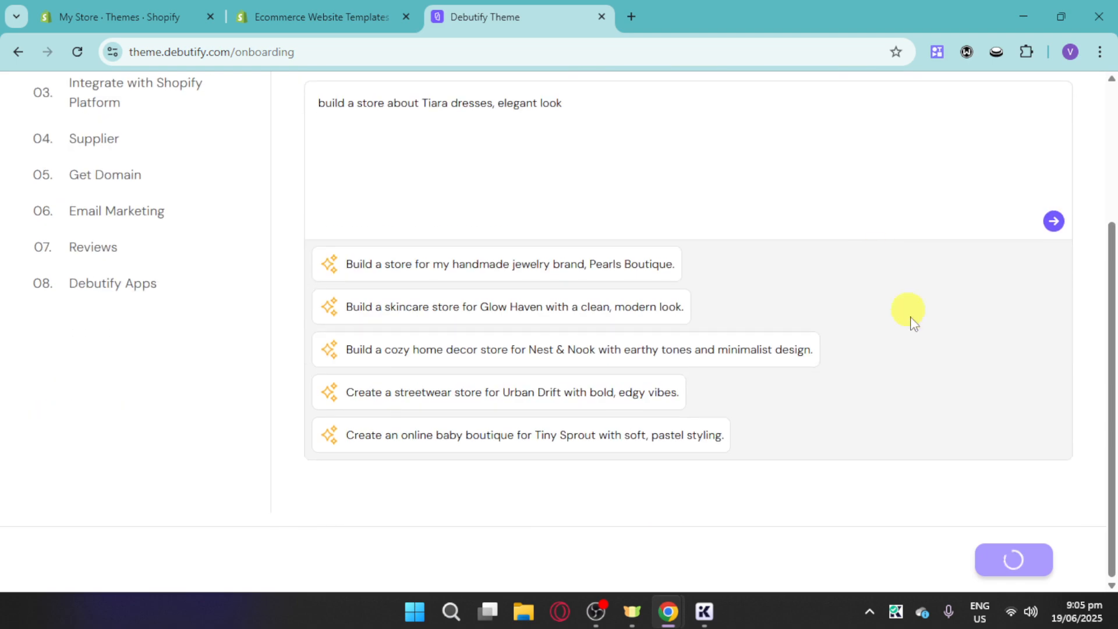
scroll(935, 394, up, 3)
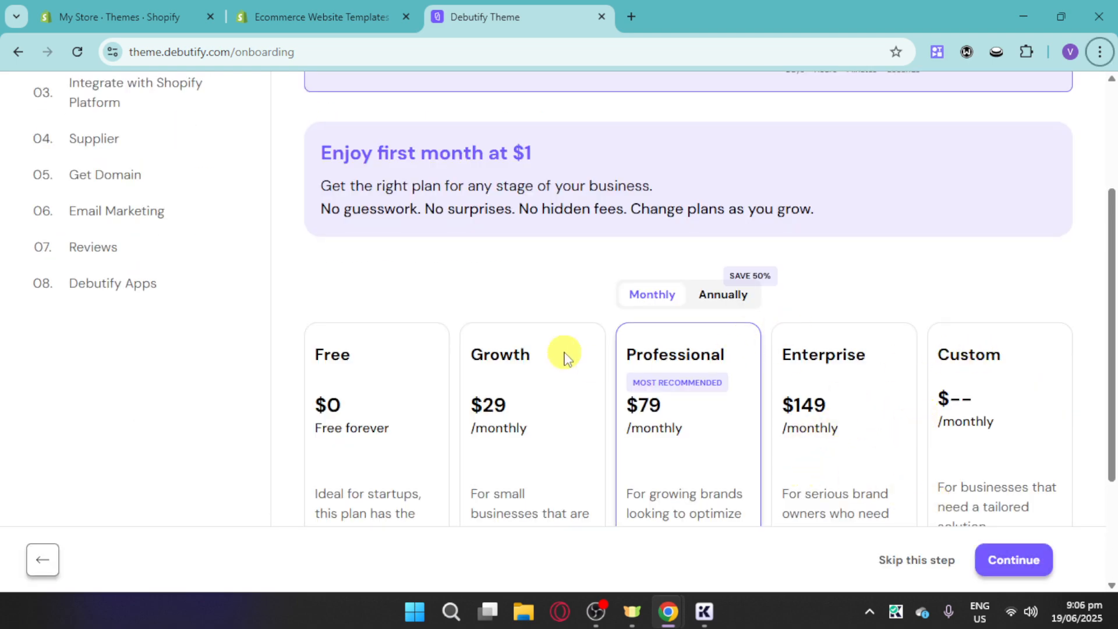
Step: Compare the monthly and annual pricing of the Debutify Theme plans
scroll(367, 307, up, 1)
scroll(367, 308, up, 2)
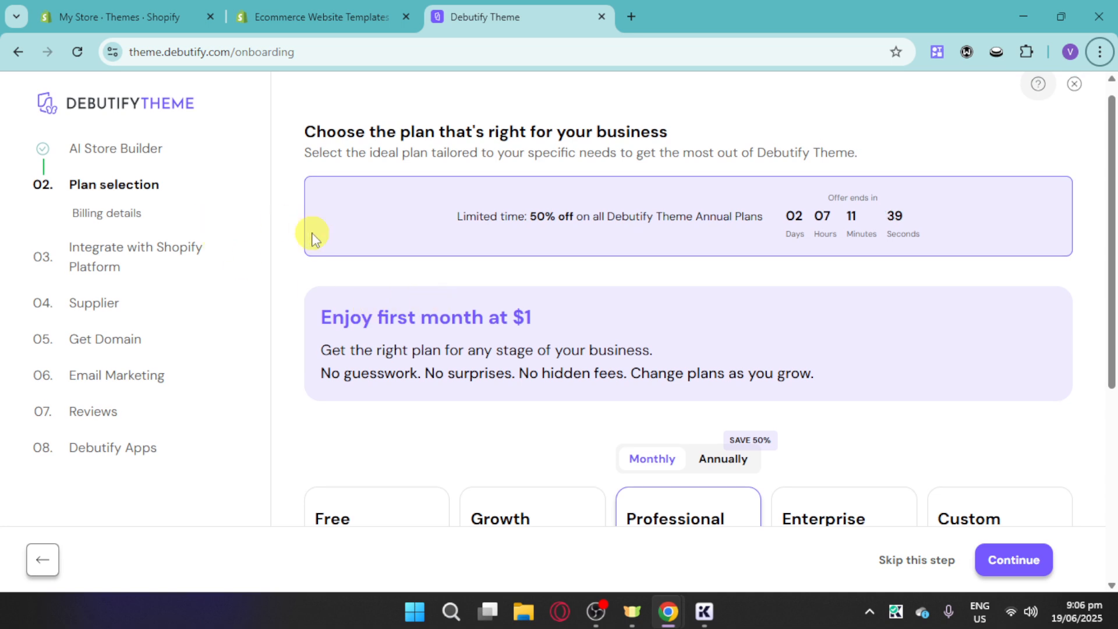
scroll(673, 379, down, 1)
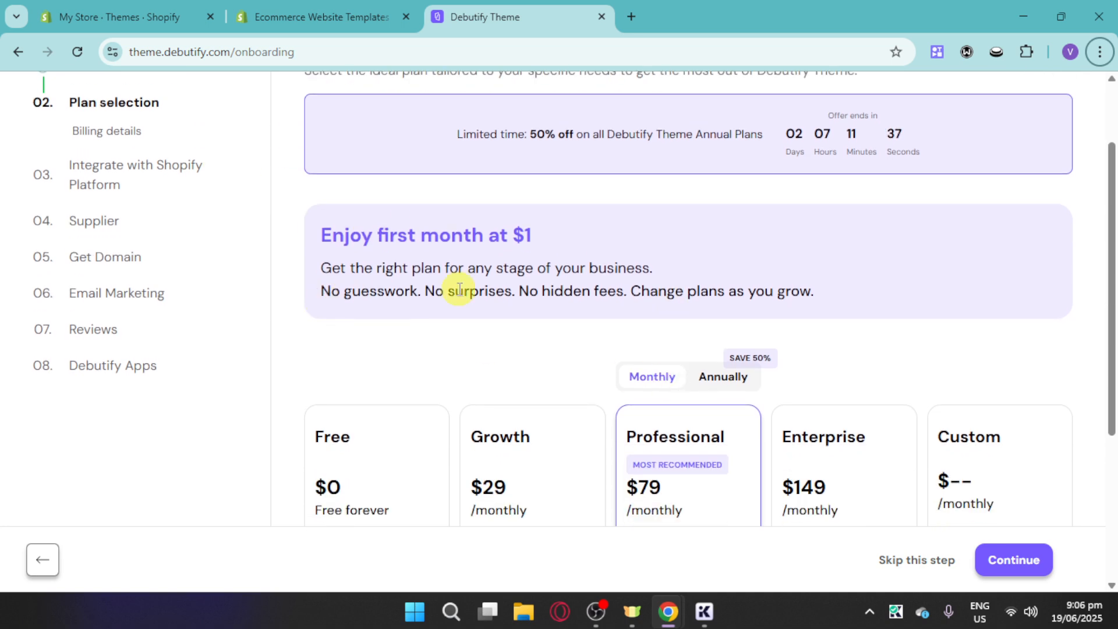
scroll(465, 290, down, 3)
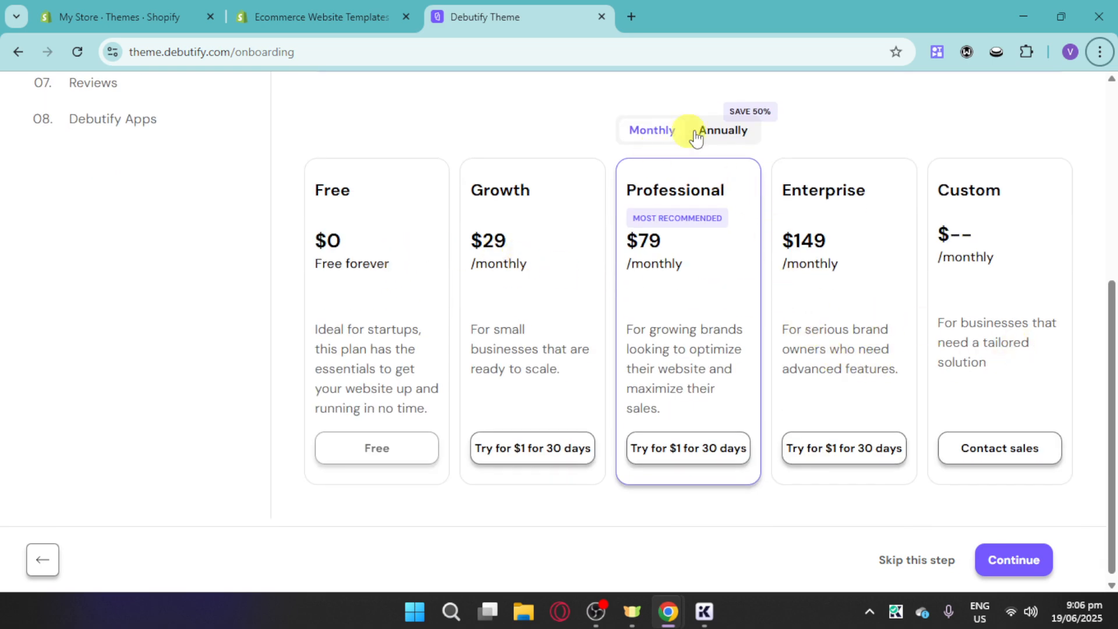
click(726, 134)
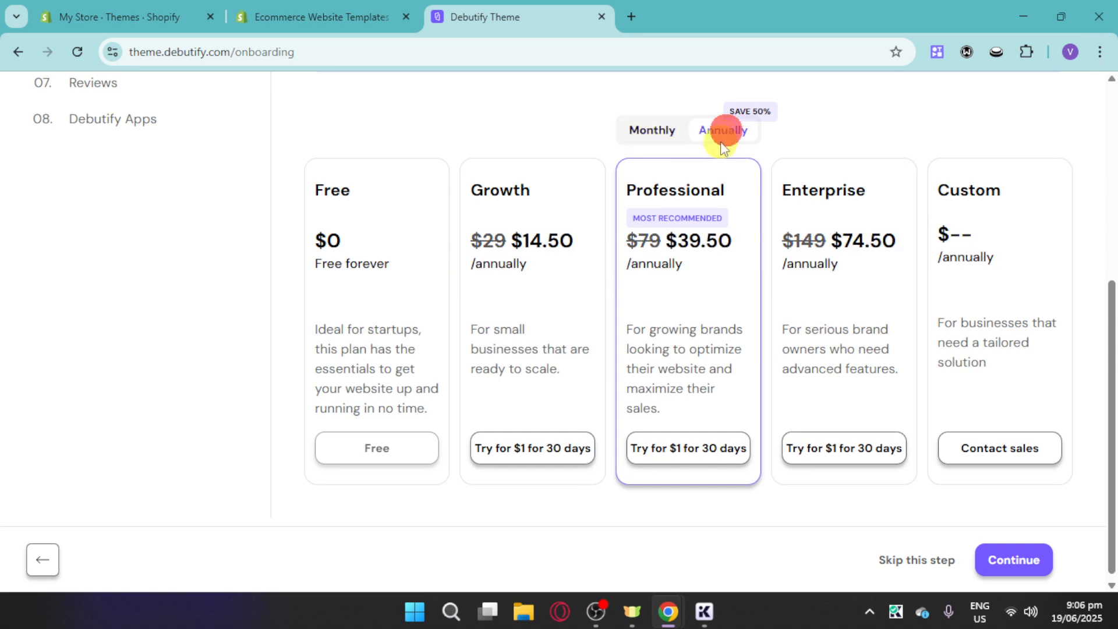
click(670, 131)
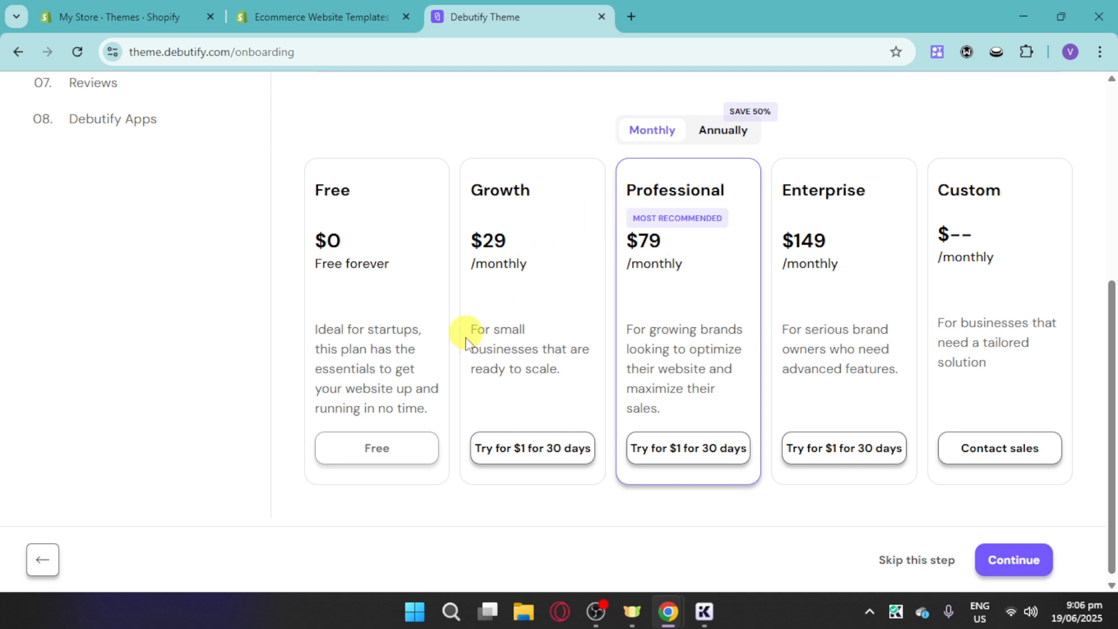
Step: Stay with the Free plan and skip plan selection to reach the Shopify platform integration page
click(386, 461)
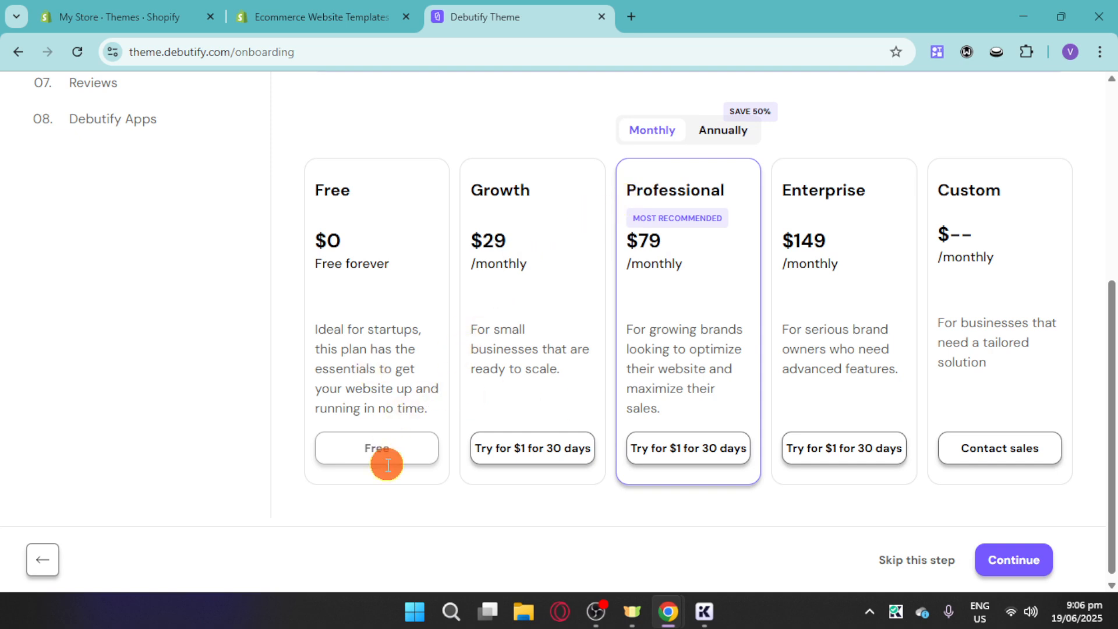
click(937, 560)
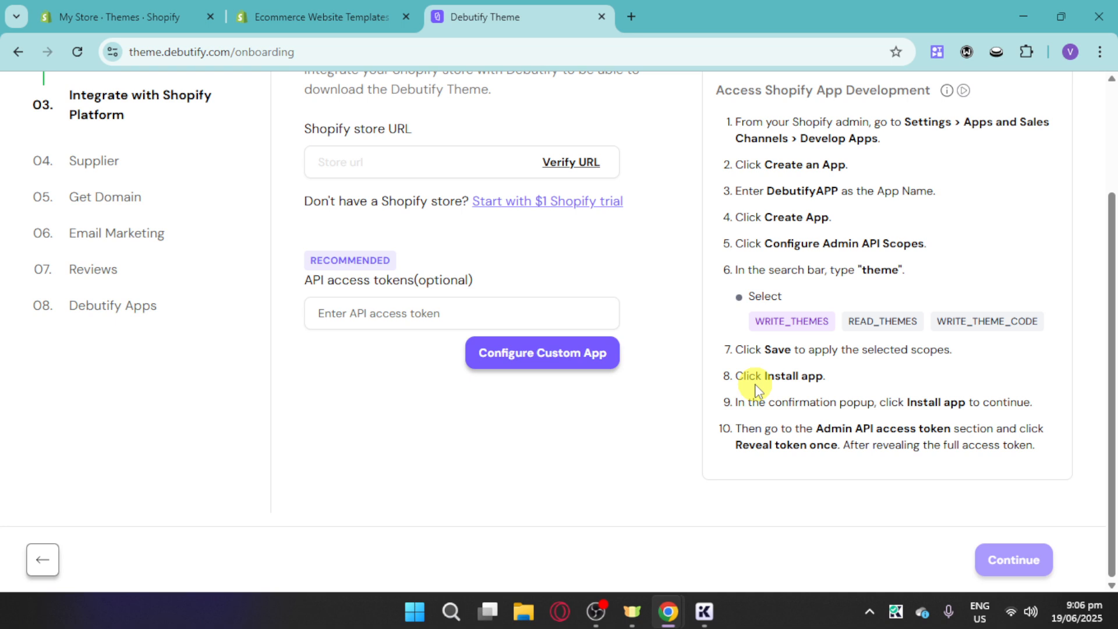
scroll(645, 404, up, 3)
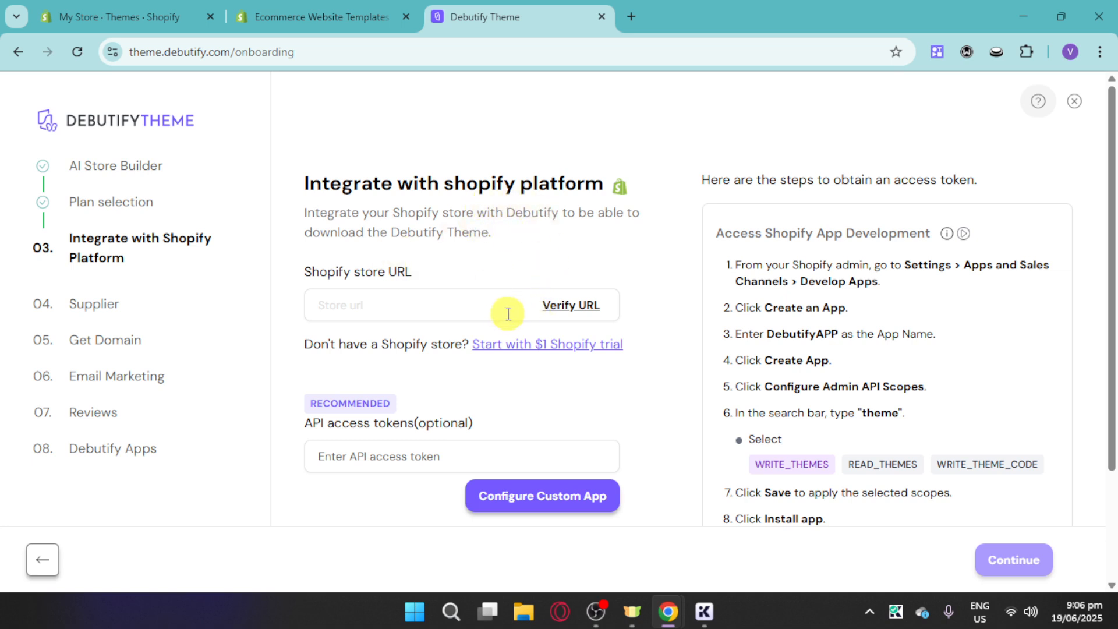
Step: View the online store from the Shopify admin's themes page and copy its myshopify.com URL
click(107, 12)
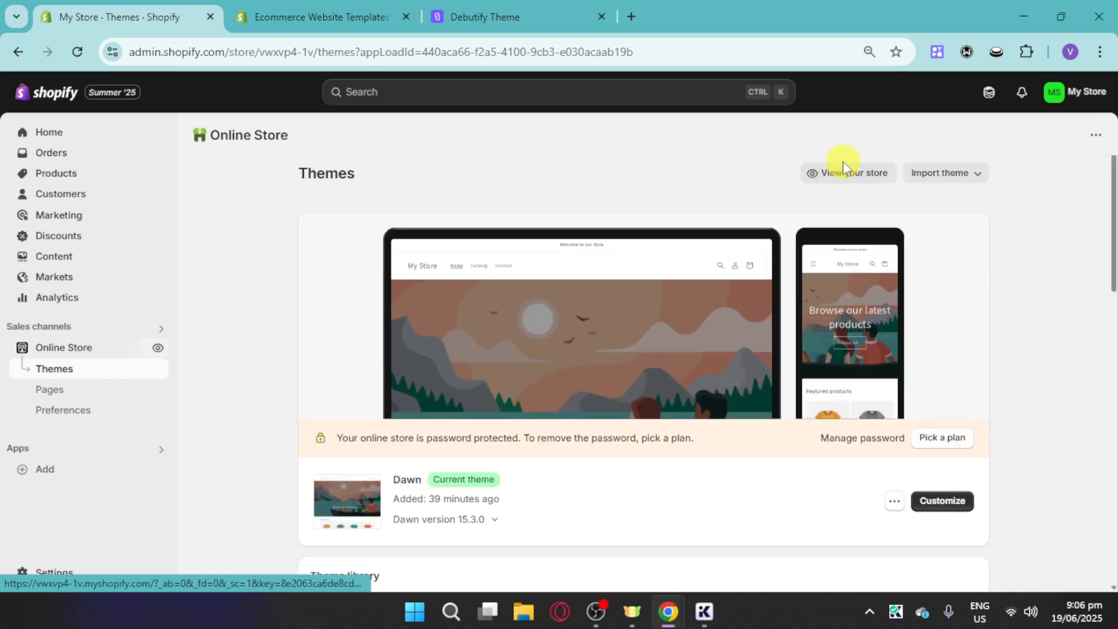
click(845, 177)
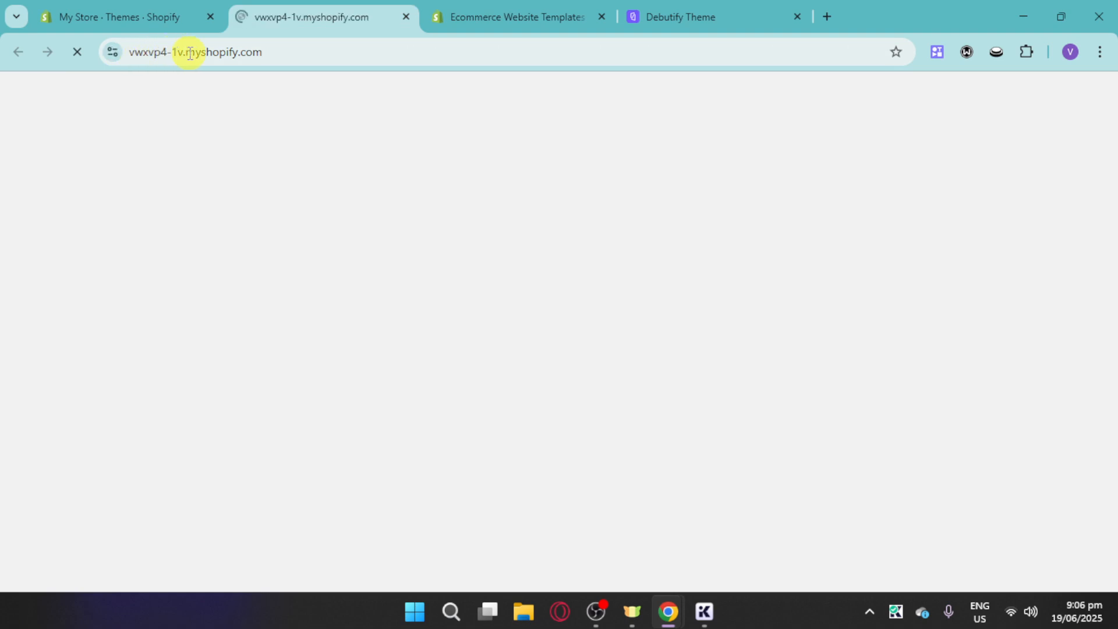
click(200, 52)
key(ctrl+c)
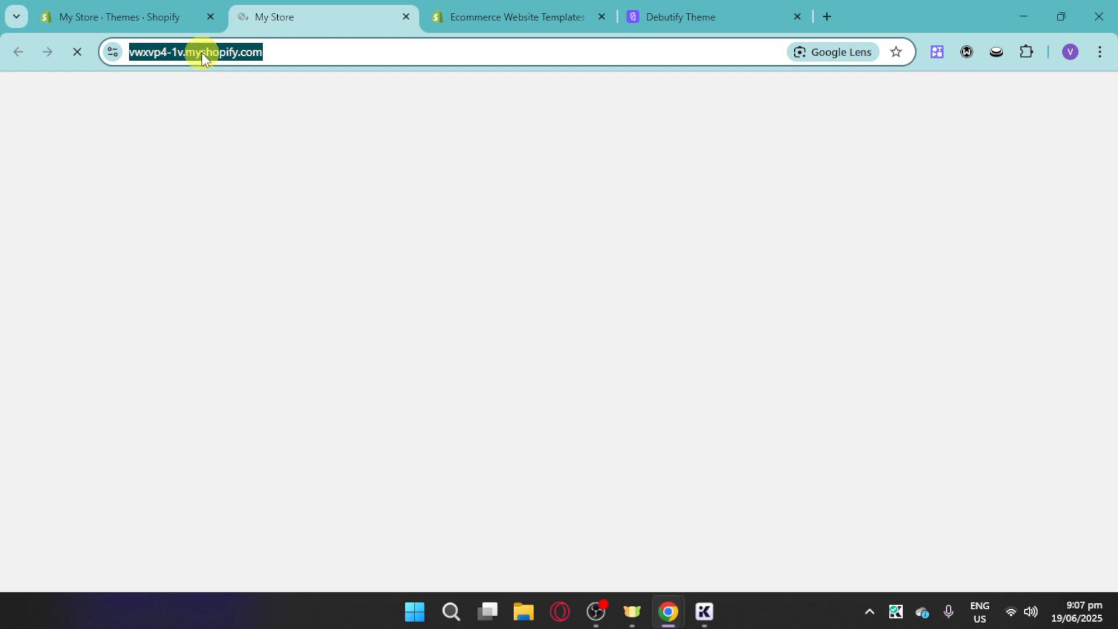
click(690, 217)
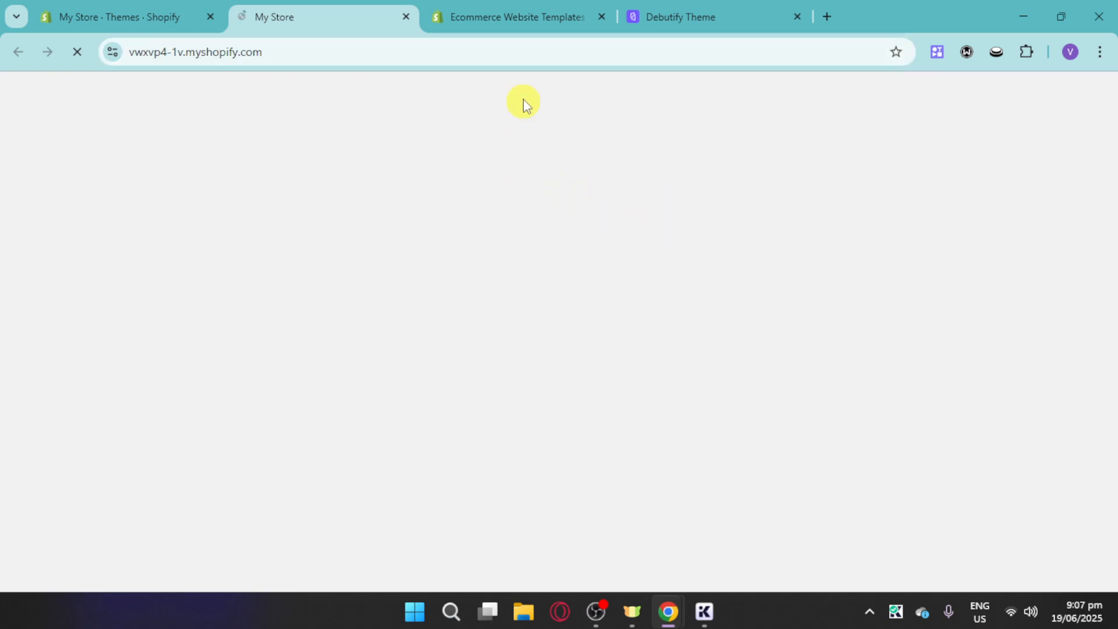
Step: Return to the Debutify onboarding page, paste the copied myshopify.com address as the Shopify store URL and verify it
click(702, 13)
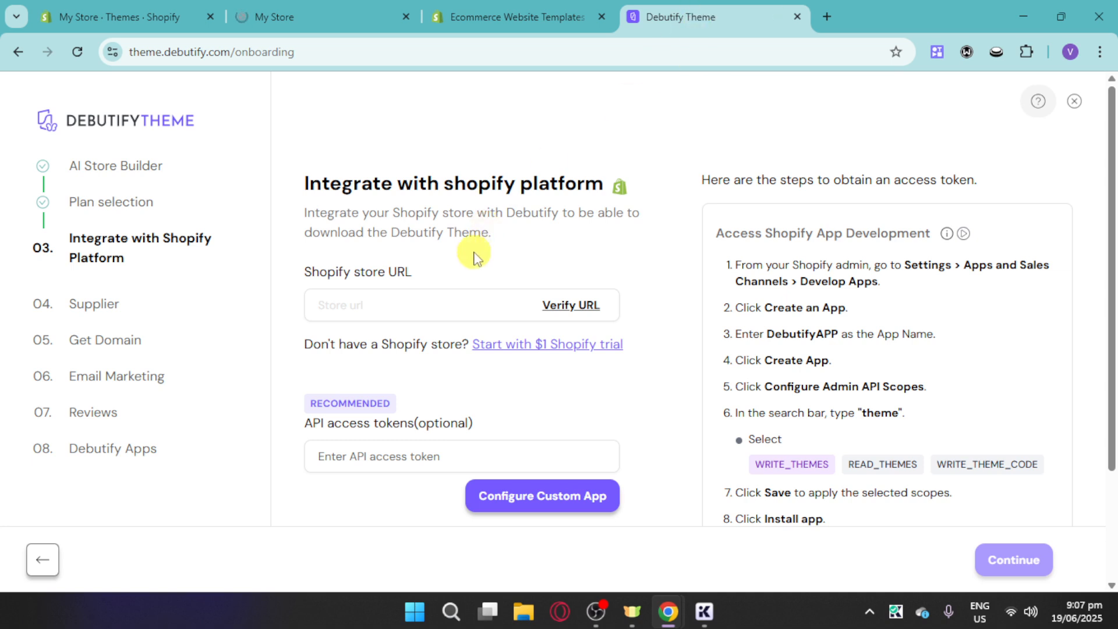
click(460, 310)
key(ctrl+v)
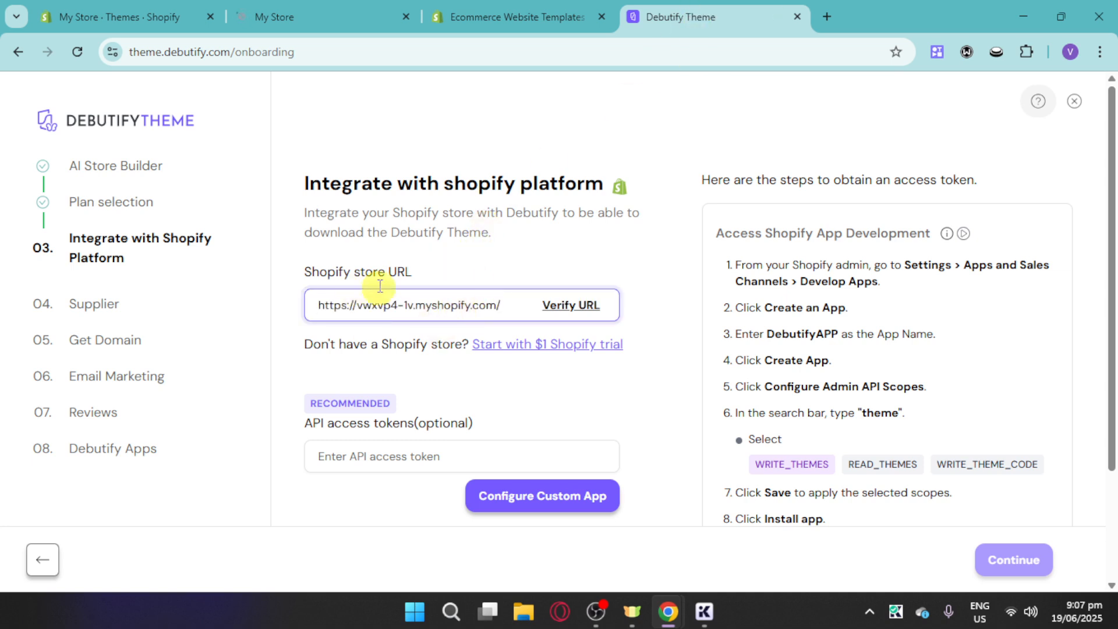
click(587, 314)
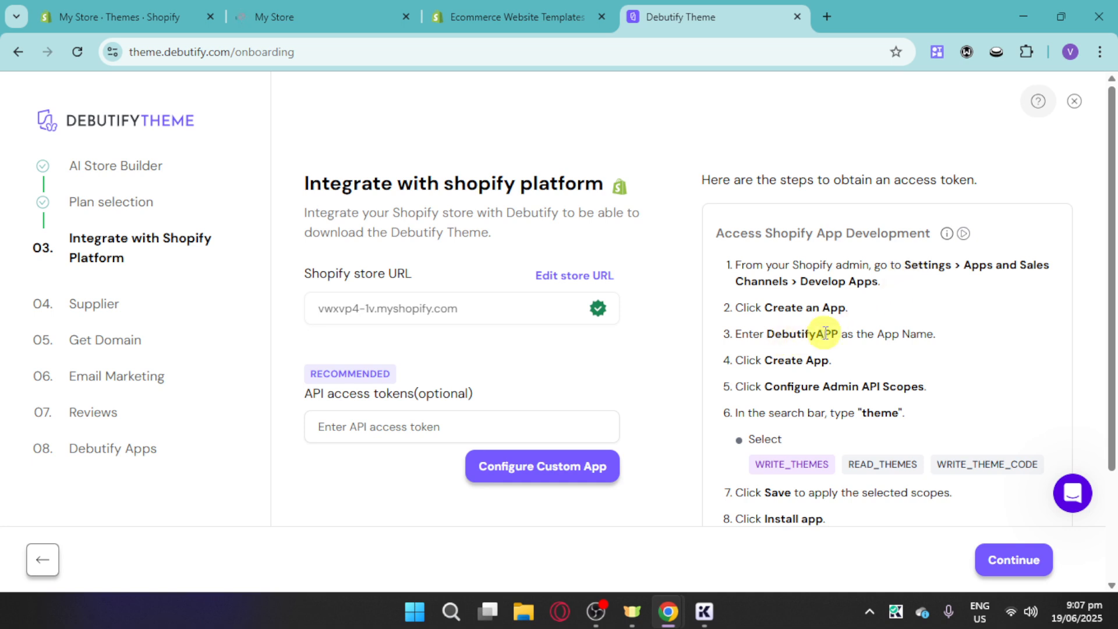
Step: Review the access token instructions and check what continuing without the Debutify custom app involves, dismissing the dialog without proceeding
scroll(868, 382, down, 1)
scroll(868, 381, down, 1)
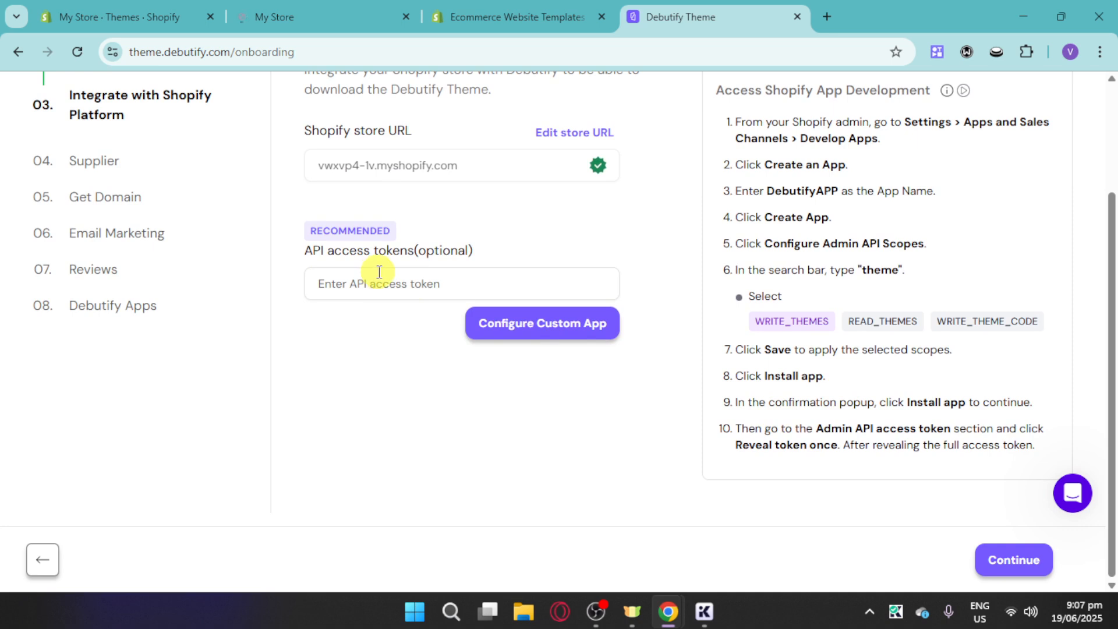
scroll(379, 272, up, 1)
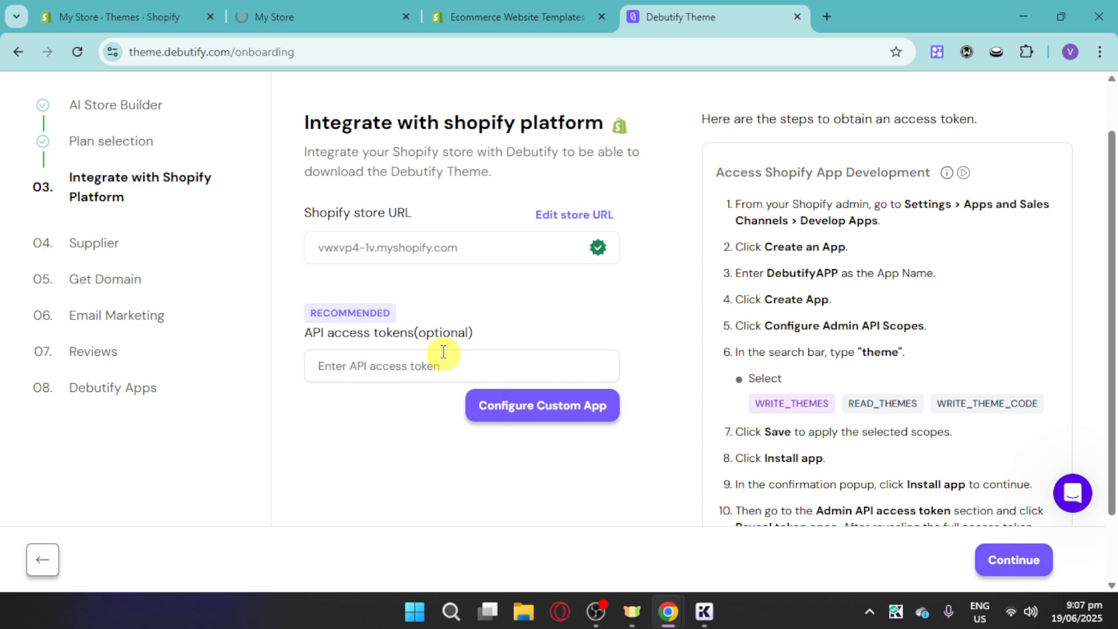
click(1019, 559)
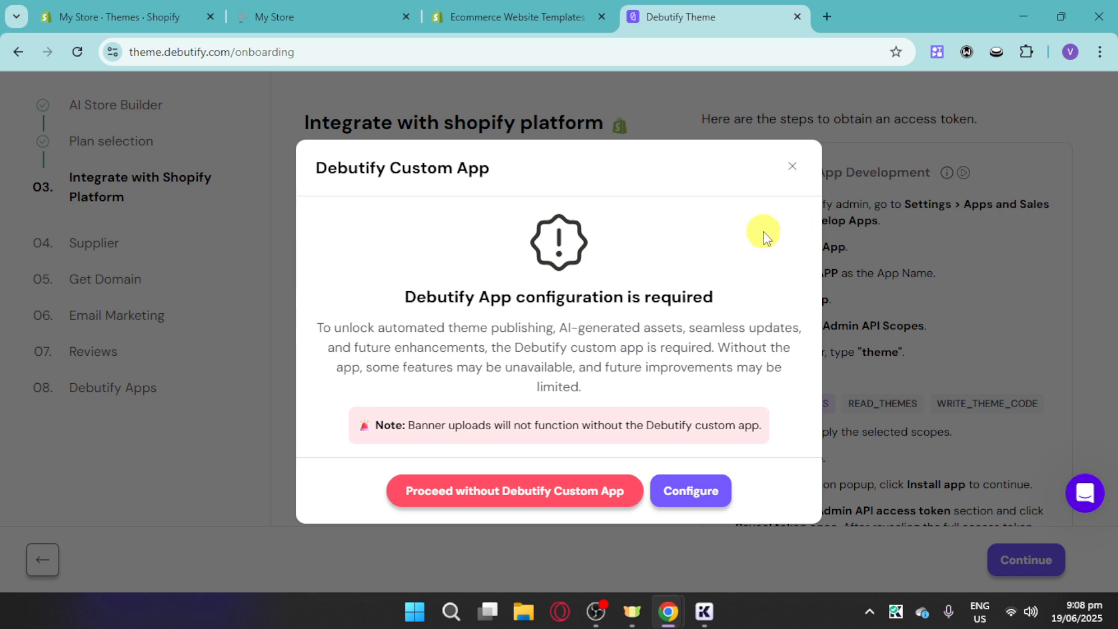
click(793, 167)
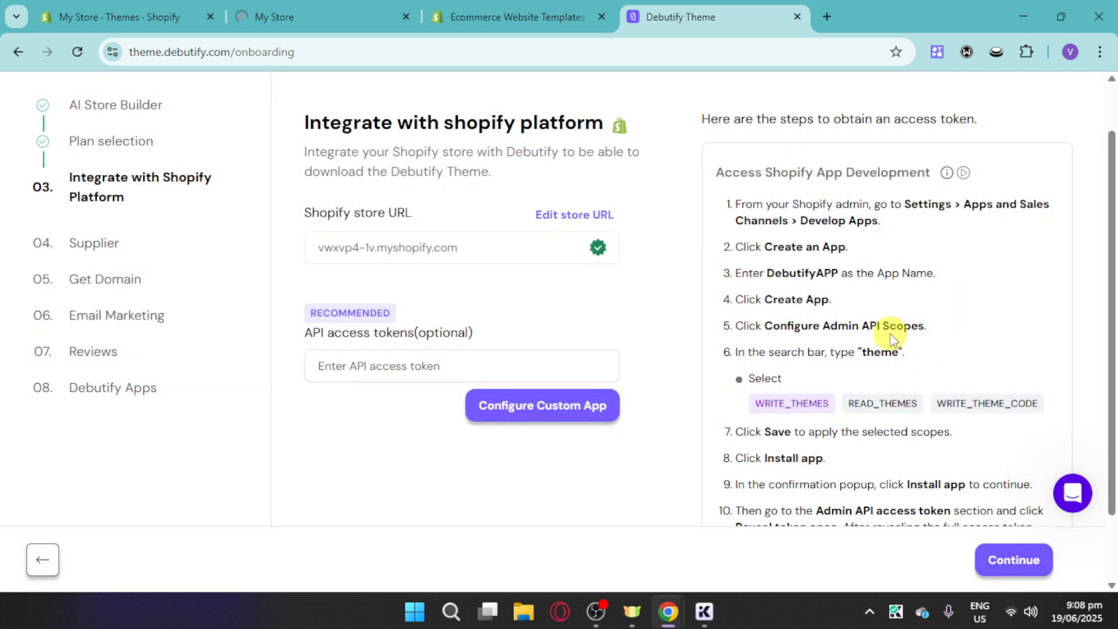
Step: Close the store preview, switch to the Shopify admin and allow custom app development in the apps and sales channels settings
click(405, 18)
click(89, 8)
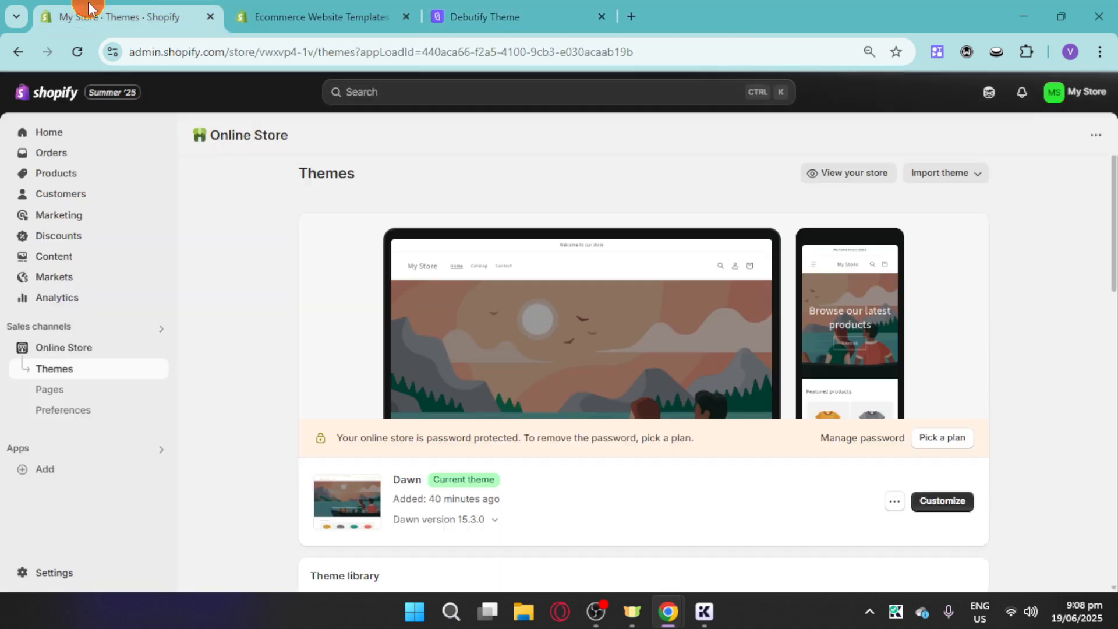
click(49, 573)
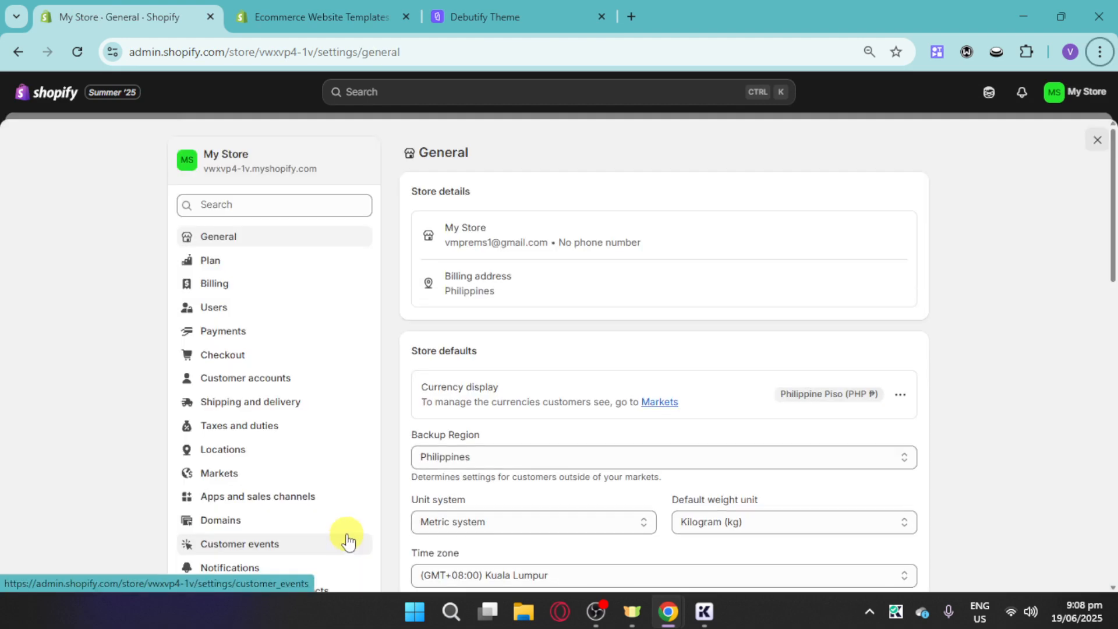
click(280, 504)
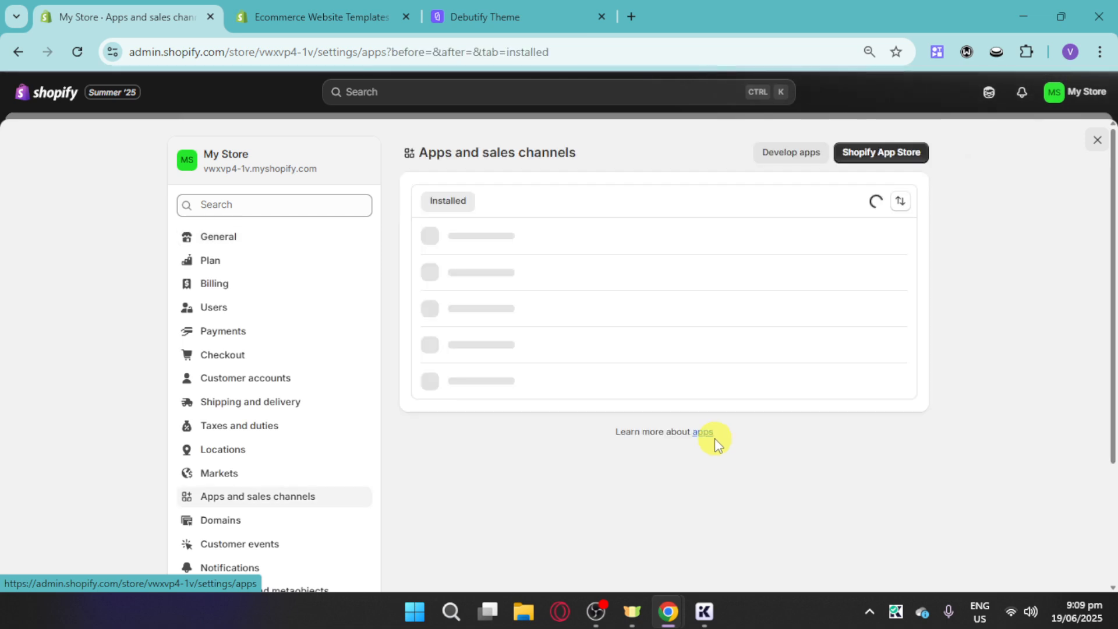
click(804, 162)
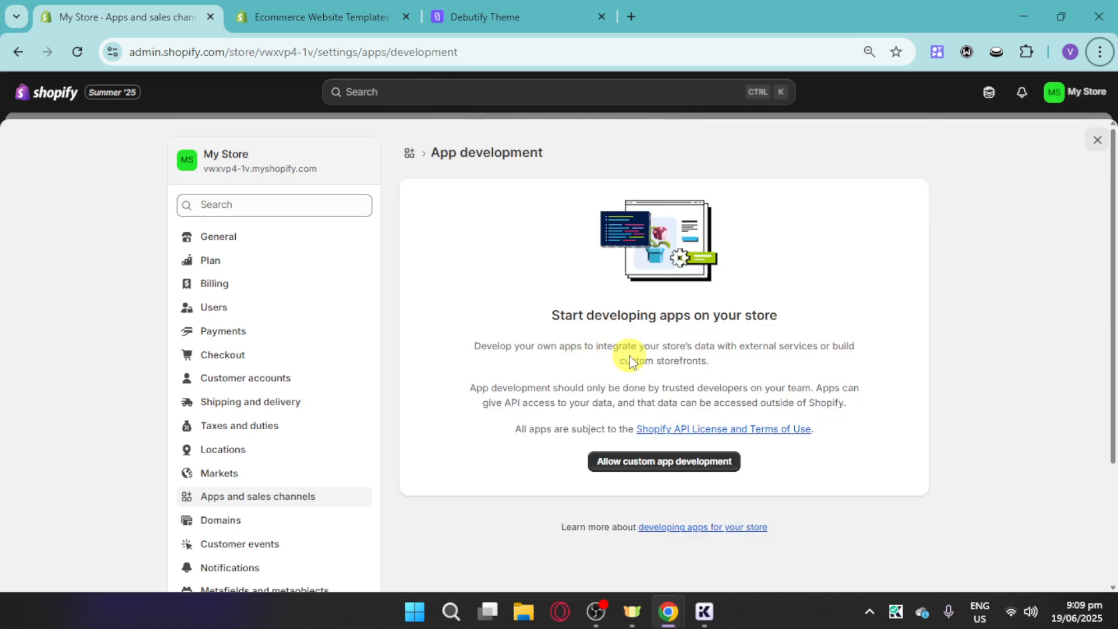
click(651, 466)
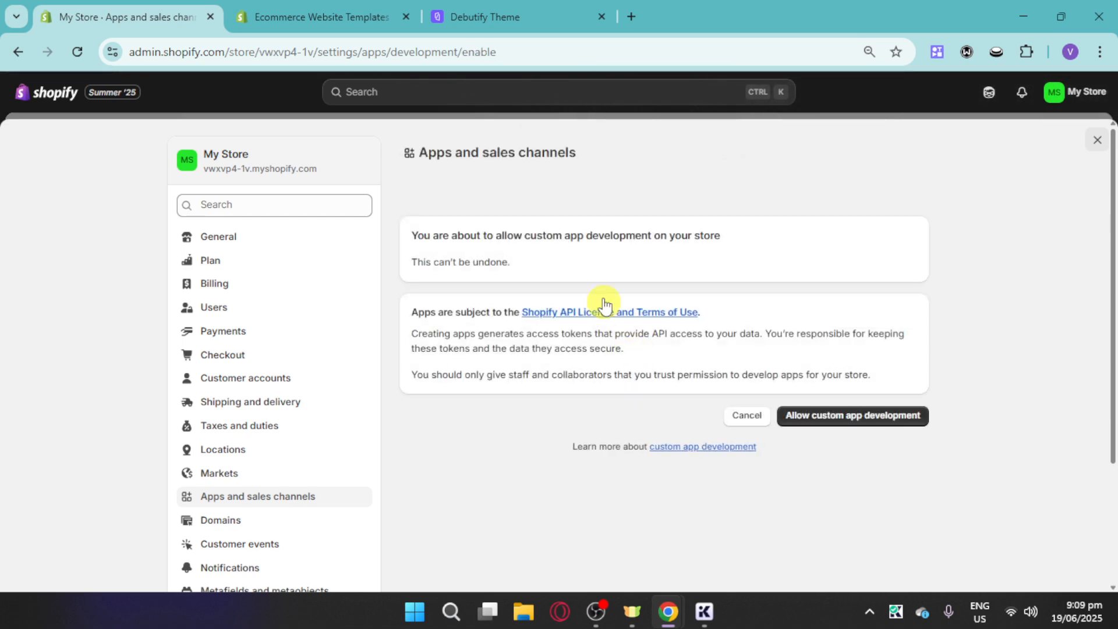
click(820, 425)
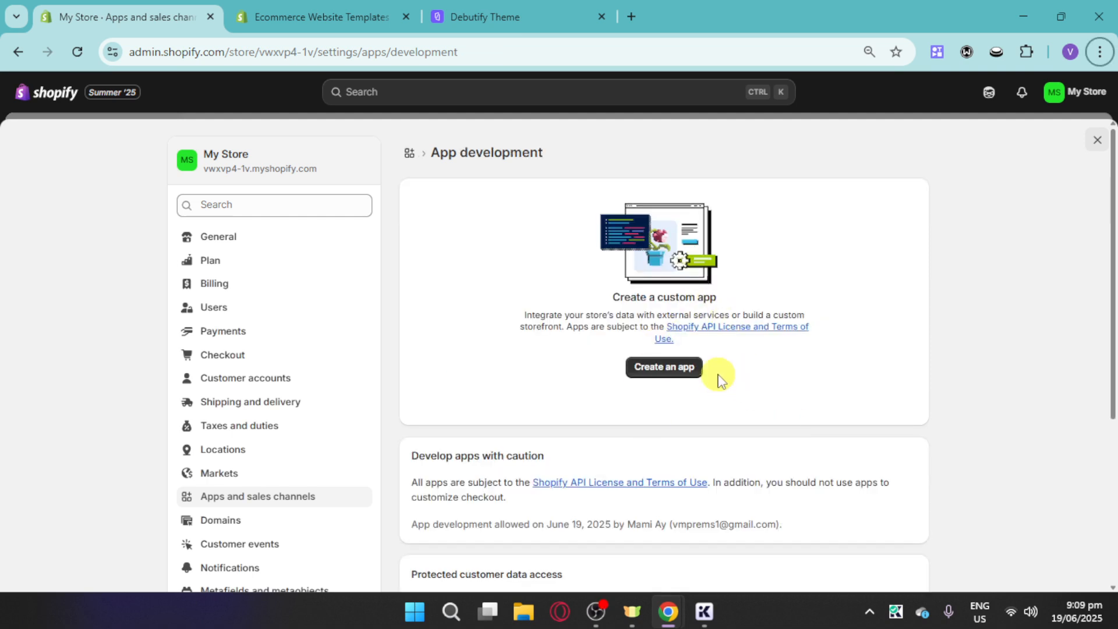
Step: Create a custom app named DebutifyAPP, keeping the default app developer
click(661, 368)
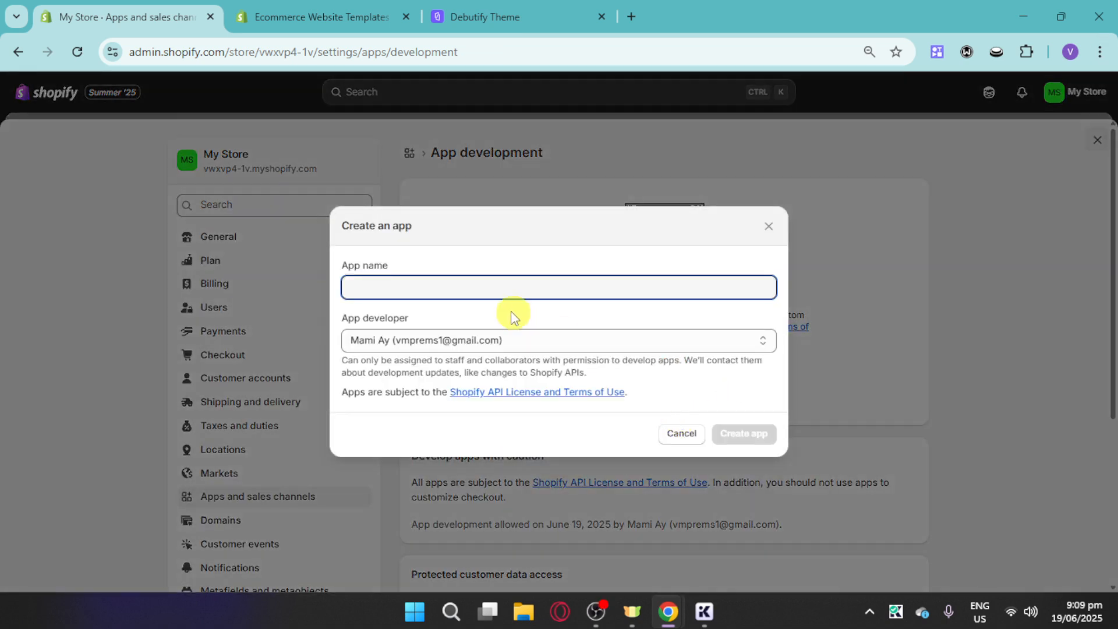
text(DebutifyAPP)
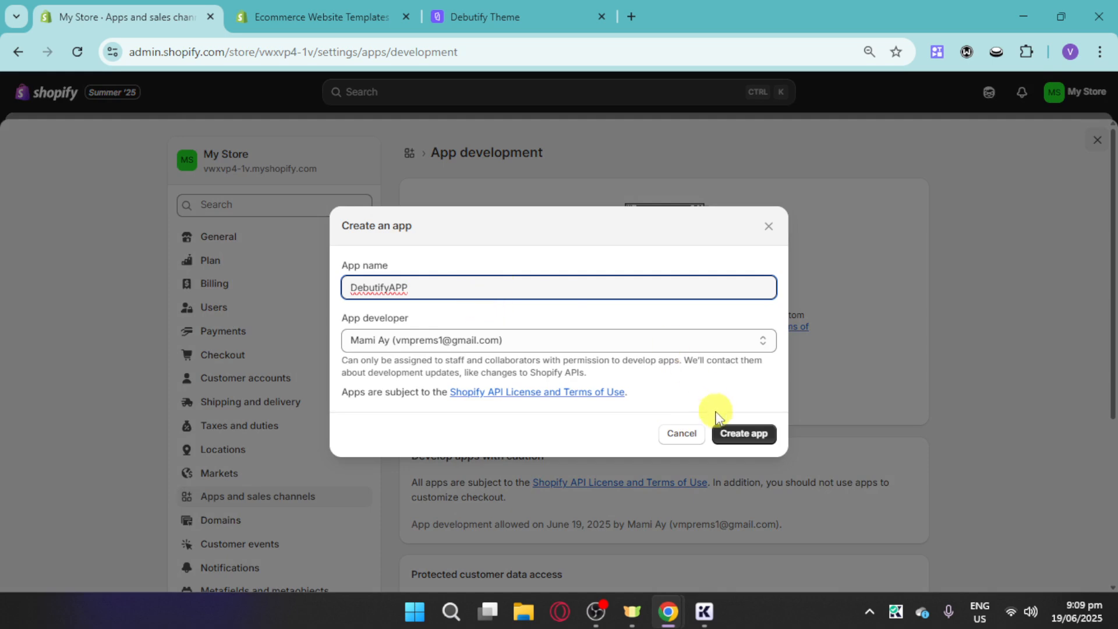
click(737, 438)
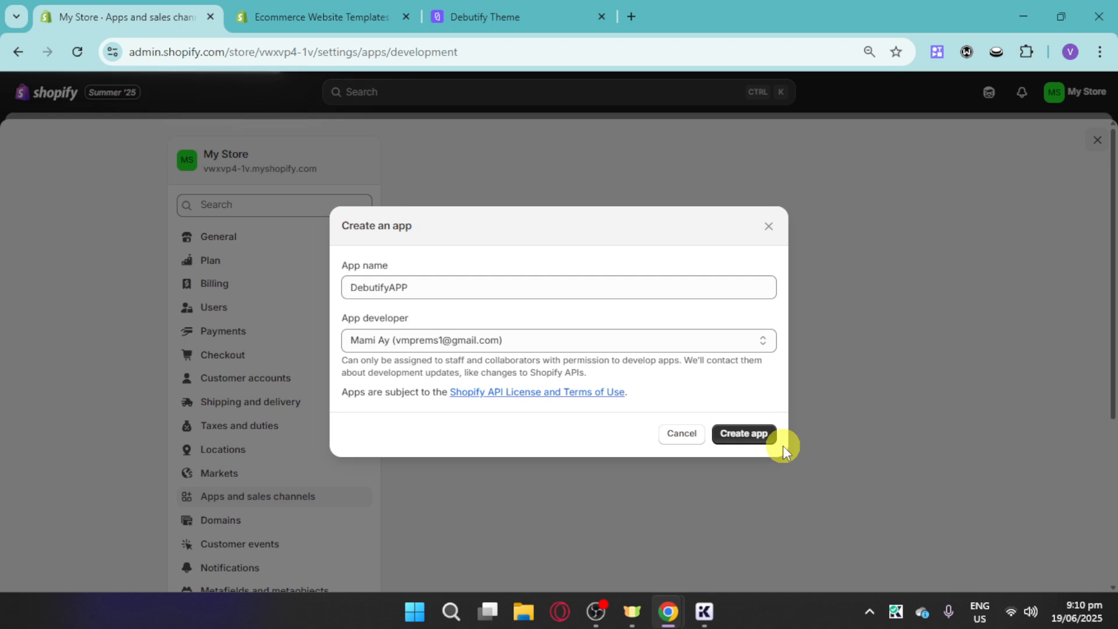
click(766, 229)
click(743, 433)
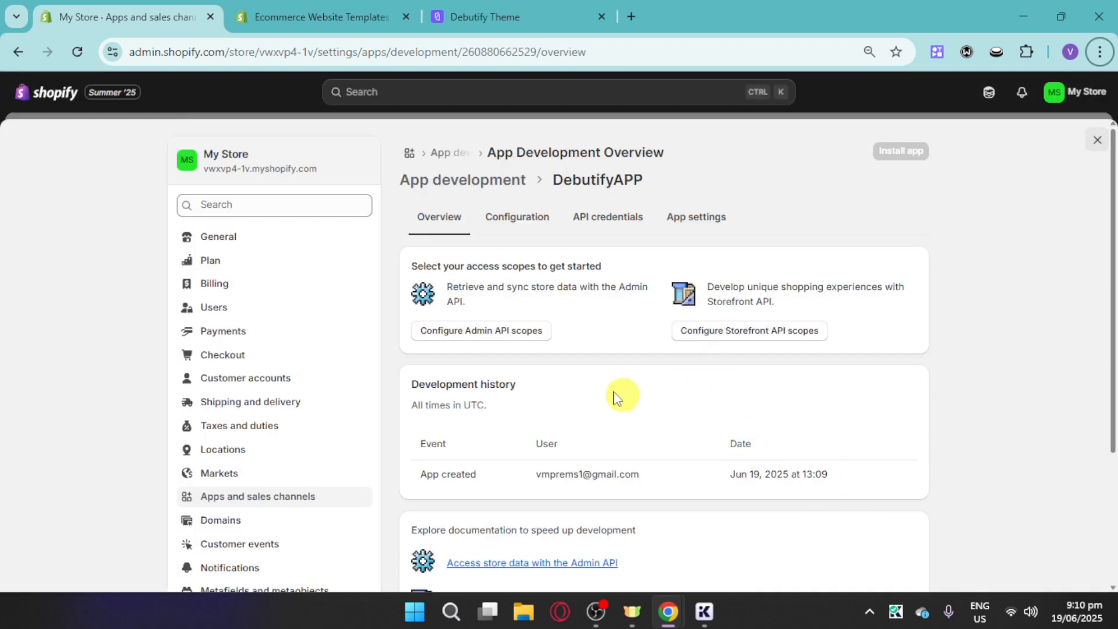
Step: Grant DebutifyAPP the write_themes, read_themes and write_theme_code Admin API scopes, save them and install the app on the store
scroll(556, 372, down, 3)
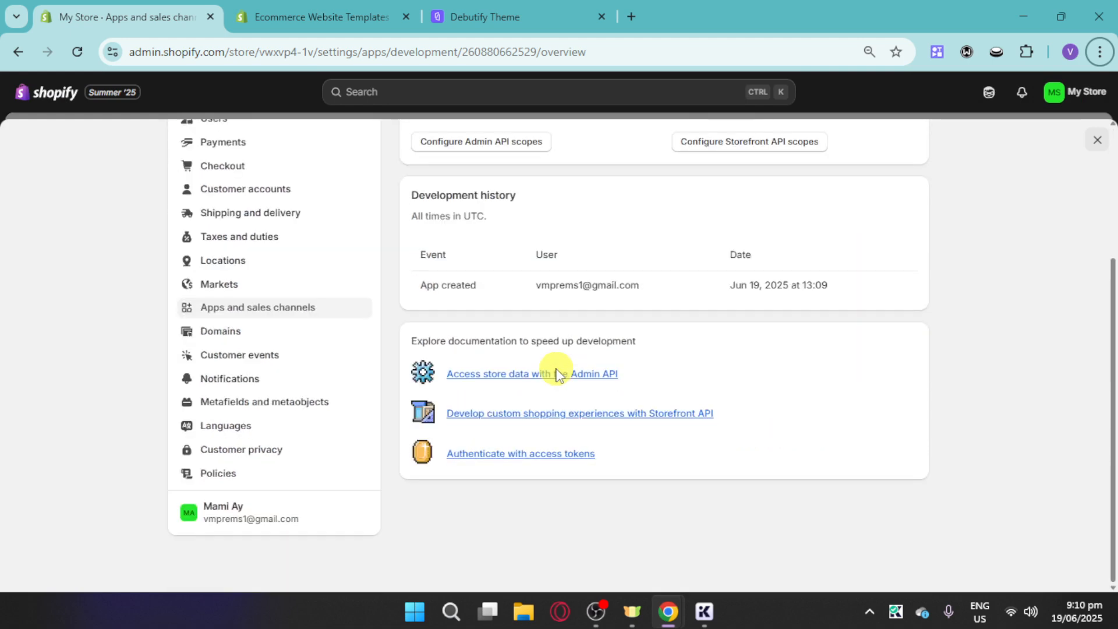
scroll(556, 371, up, 3)
click(508, 334)
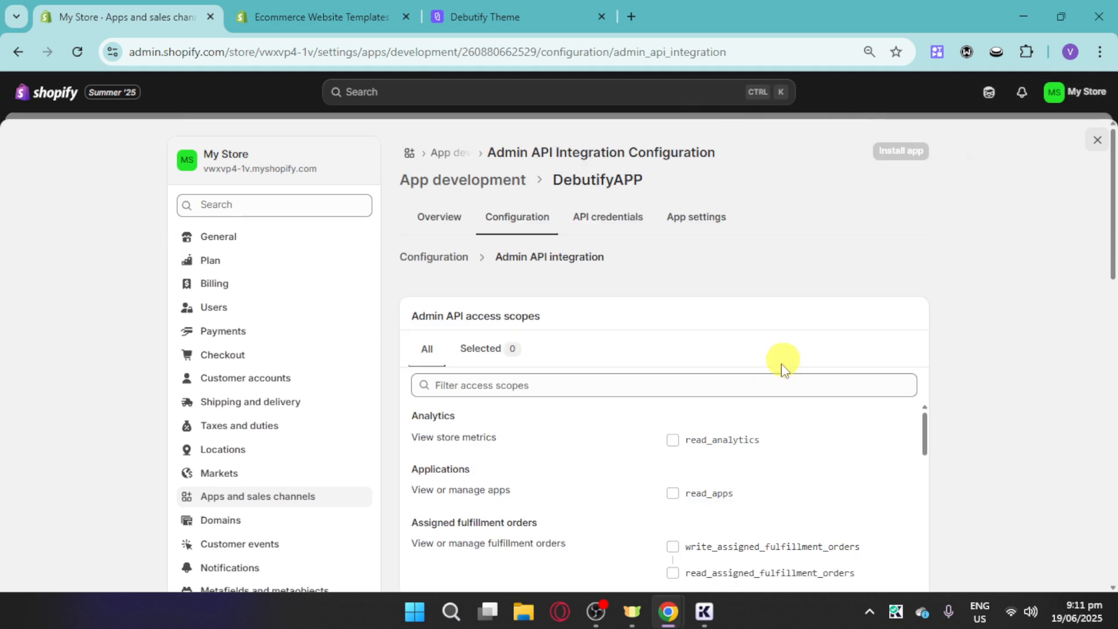
click(728, 388)
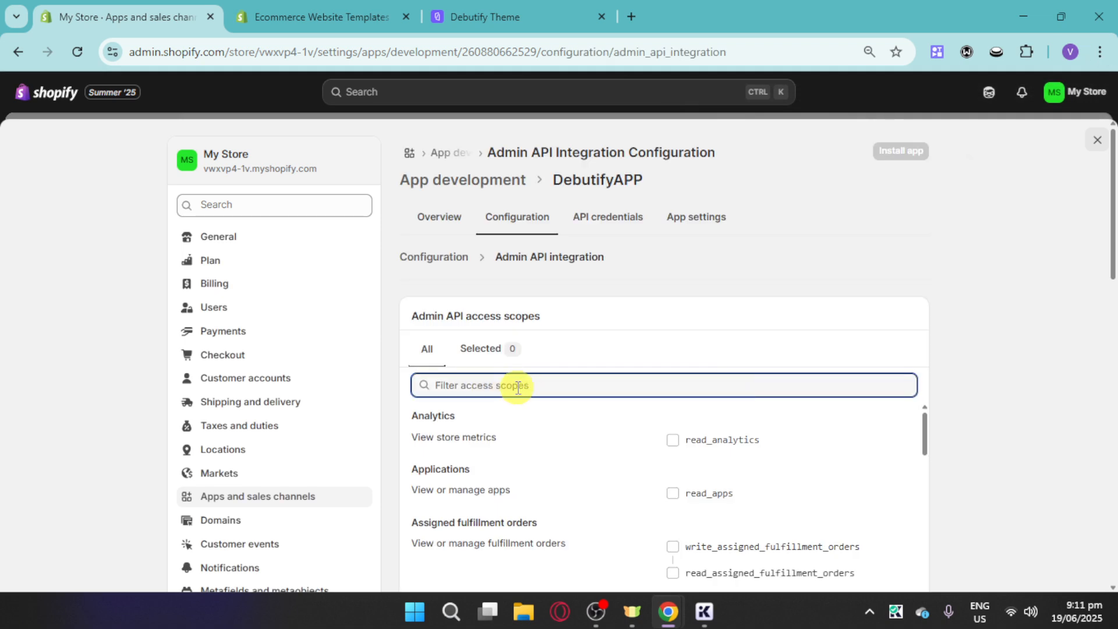
text(theme)
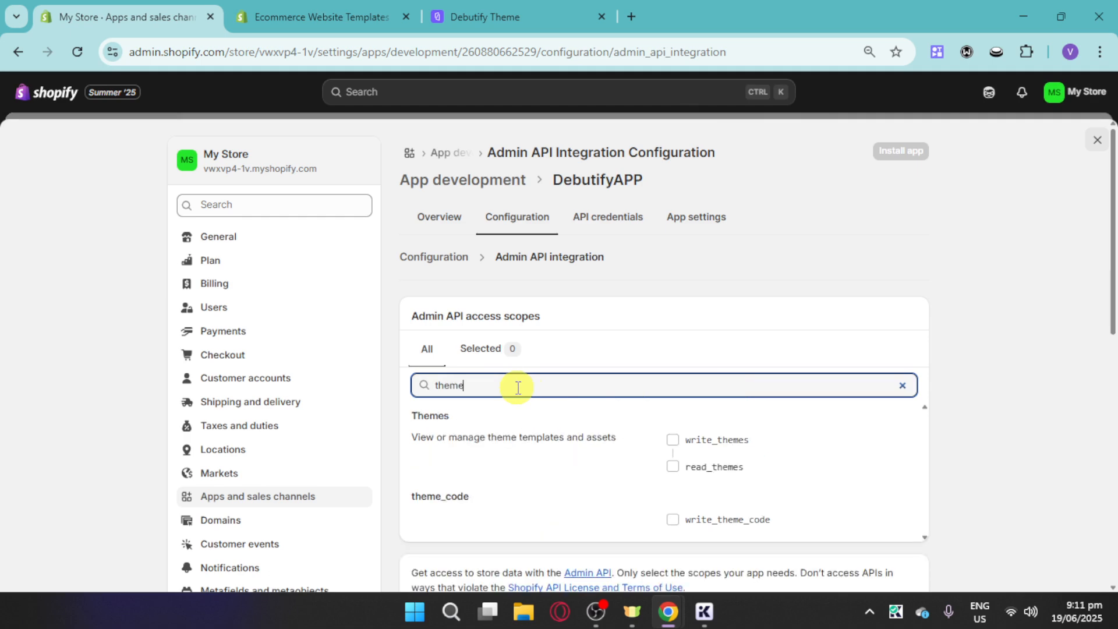
click(673, 440)
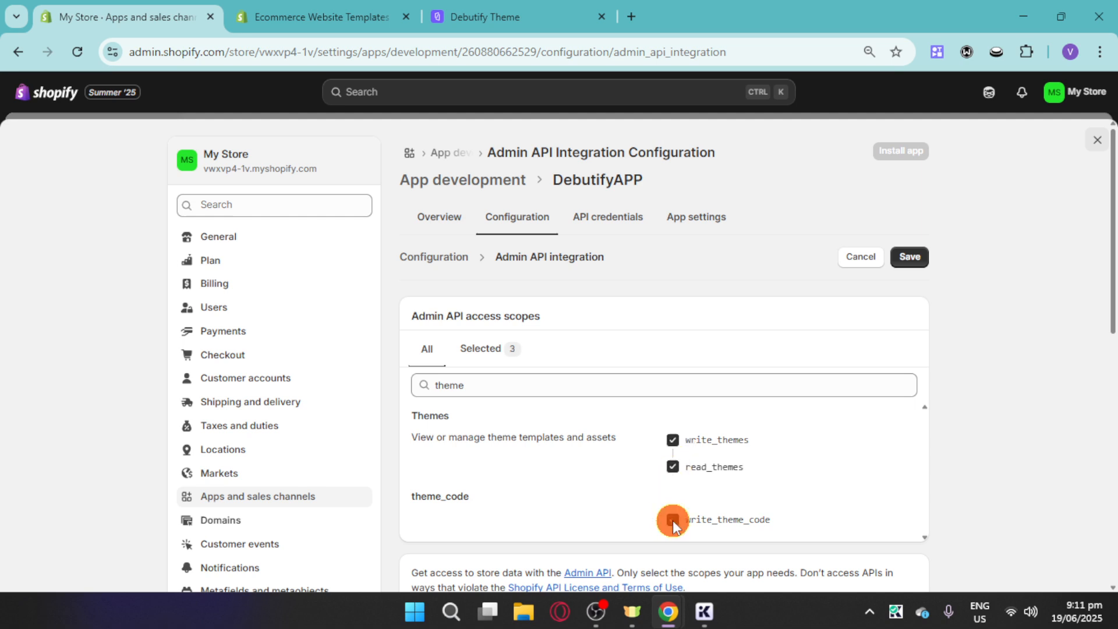
click(912, 260)
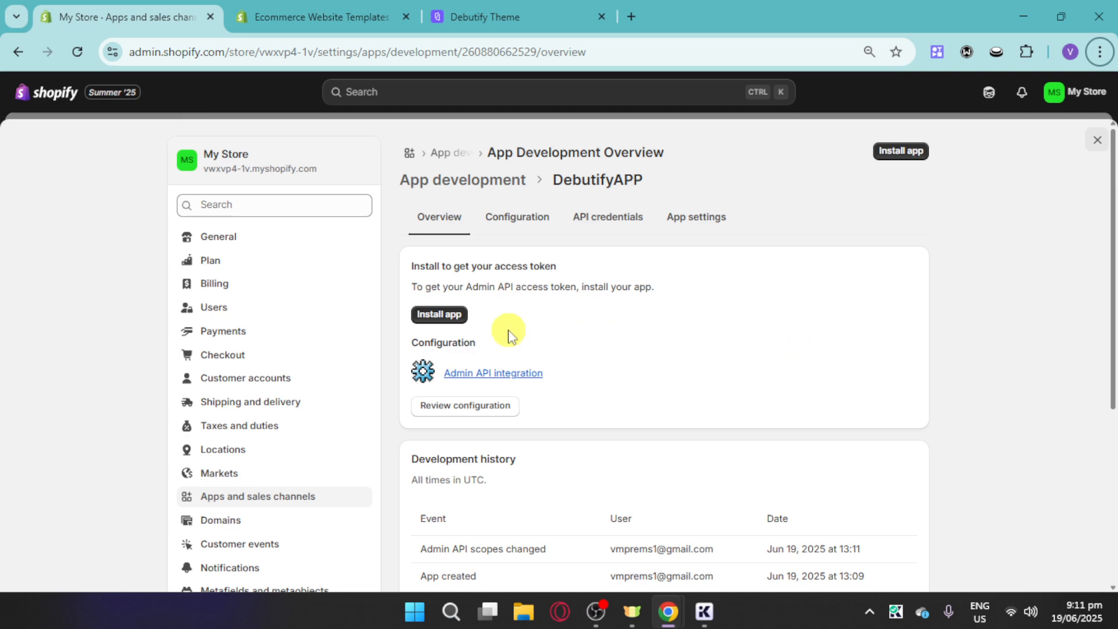
click(454, 315)
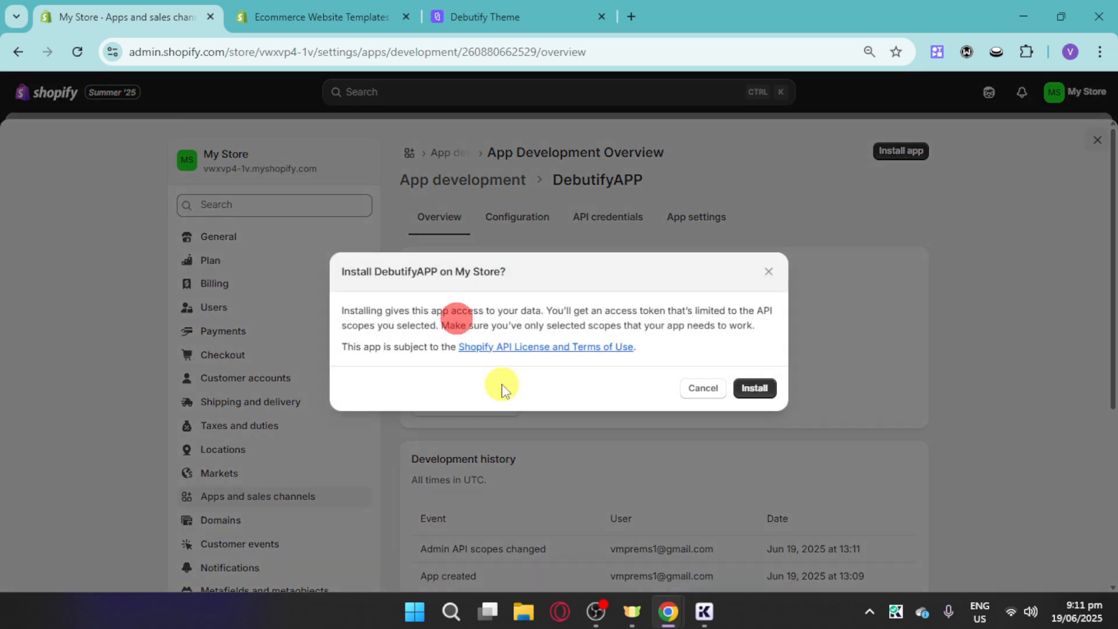
click(758, 387)
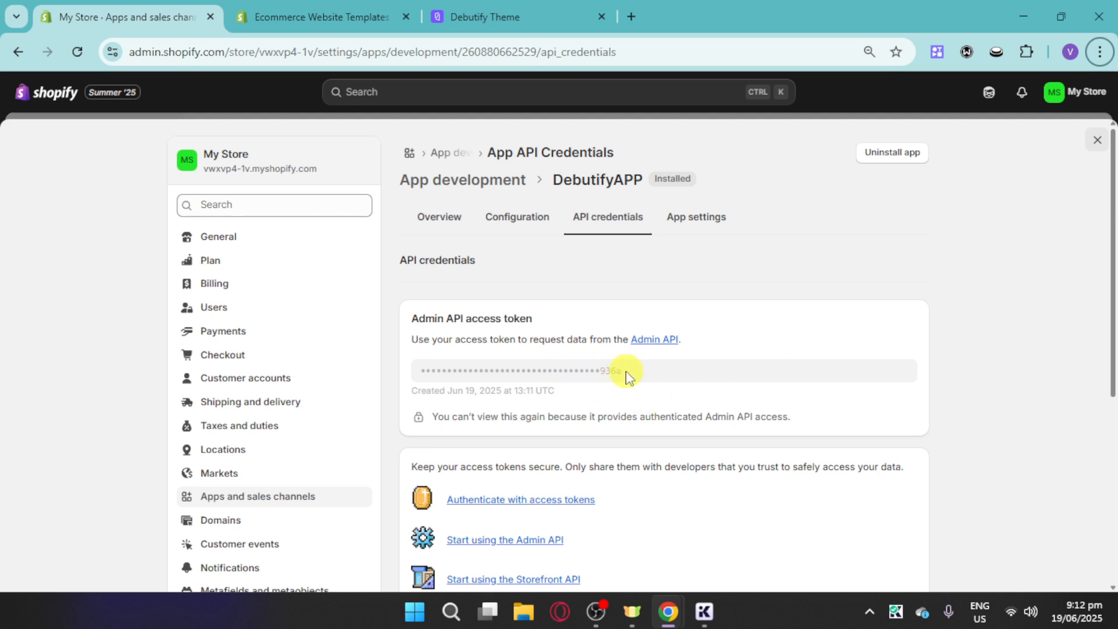
Step: Return to Debutify onboarding, paste the Admin API access token into the API access token field and configure the custom app
click(537, 19)
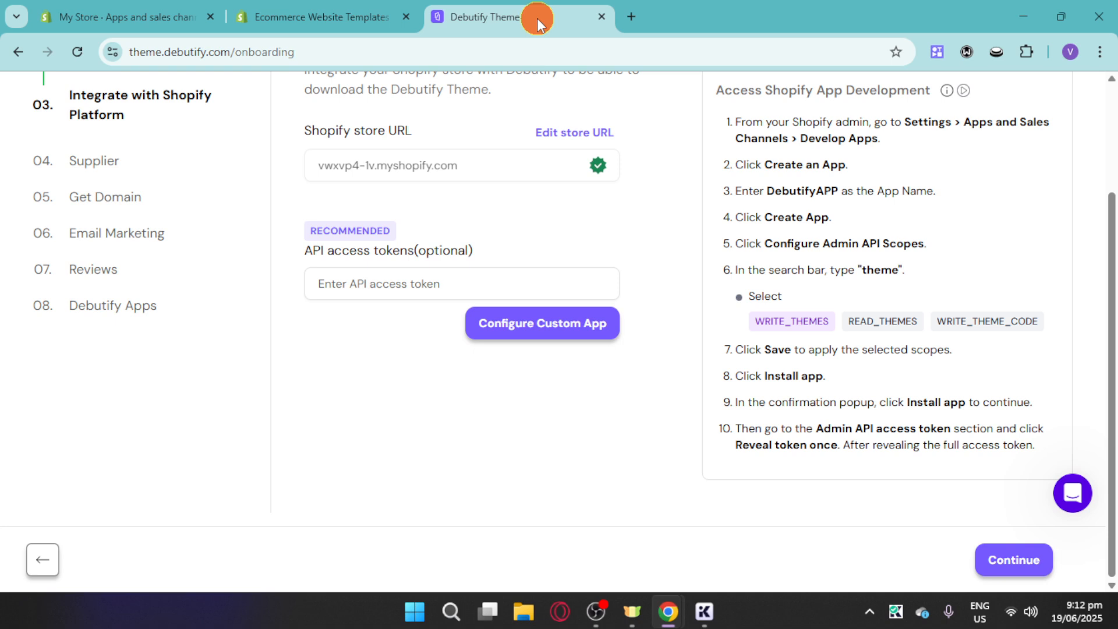
click(432, 290)
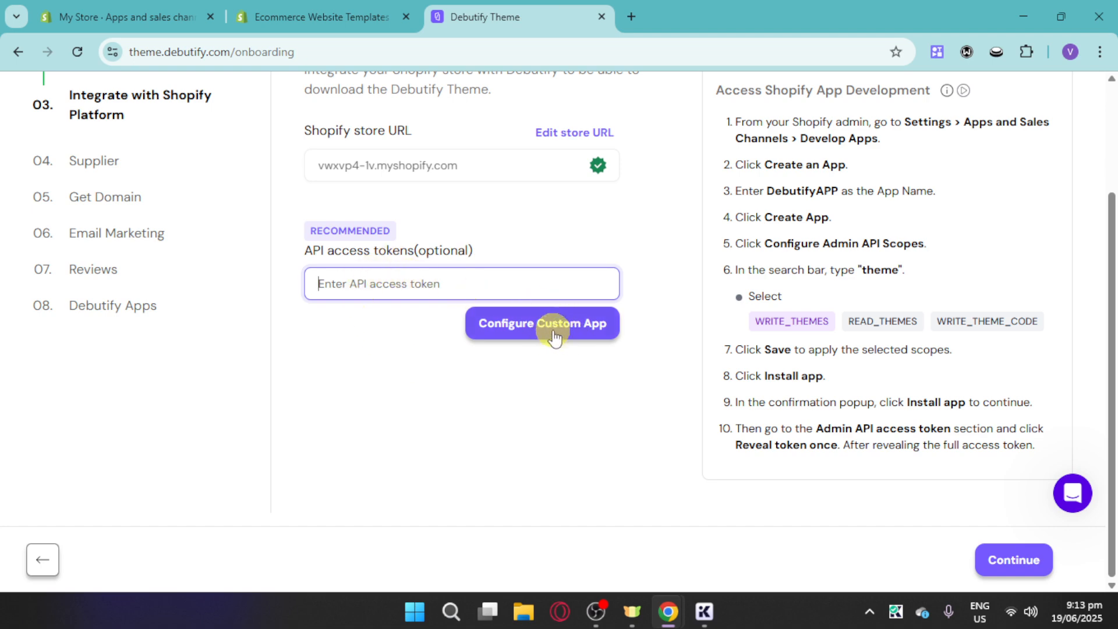
click(592, 338)
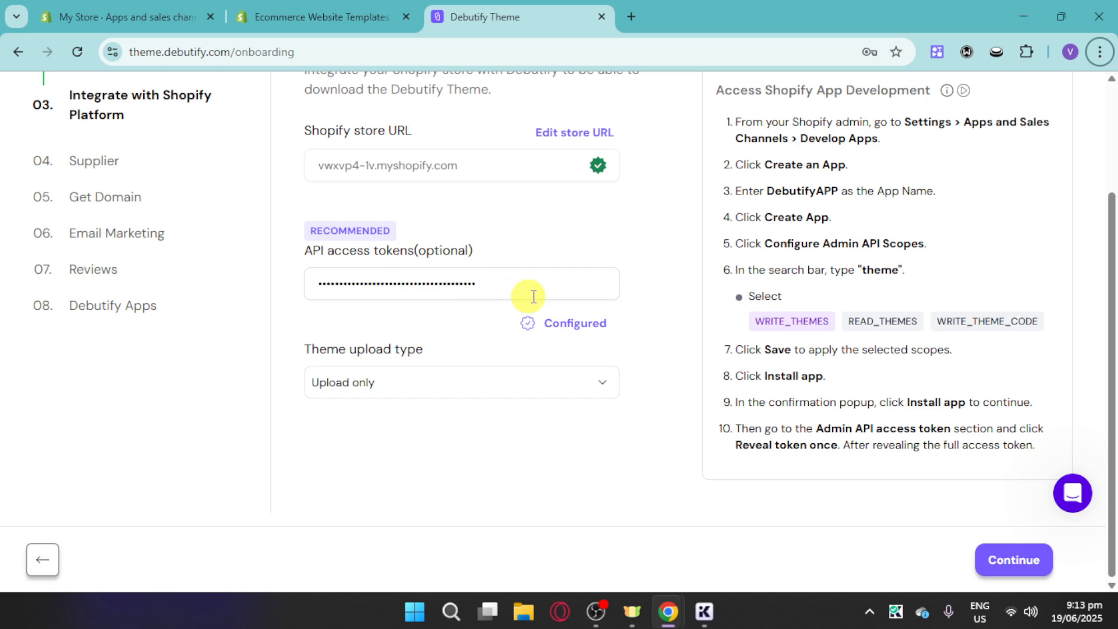
Step: Try the "Upload and publish live" theme upload type, set it back to "Upload only" and continue to supplier integration
click(482, 383)
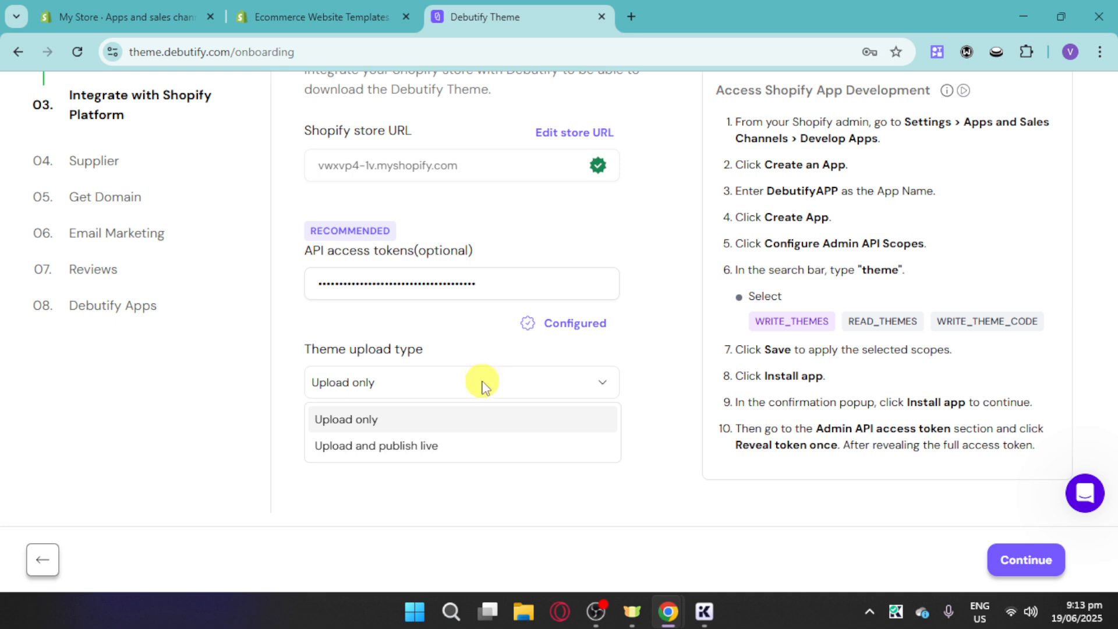
click(474, 449)
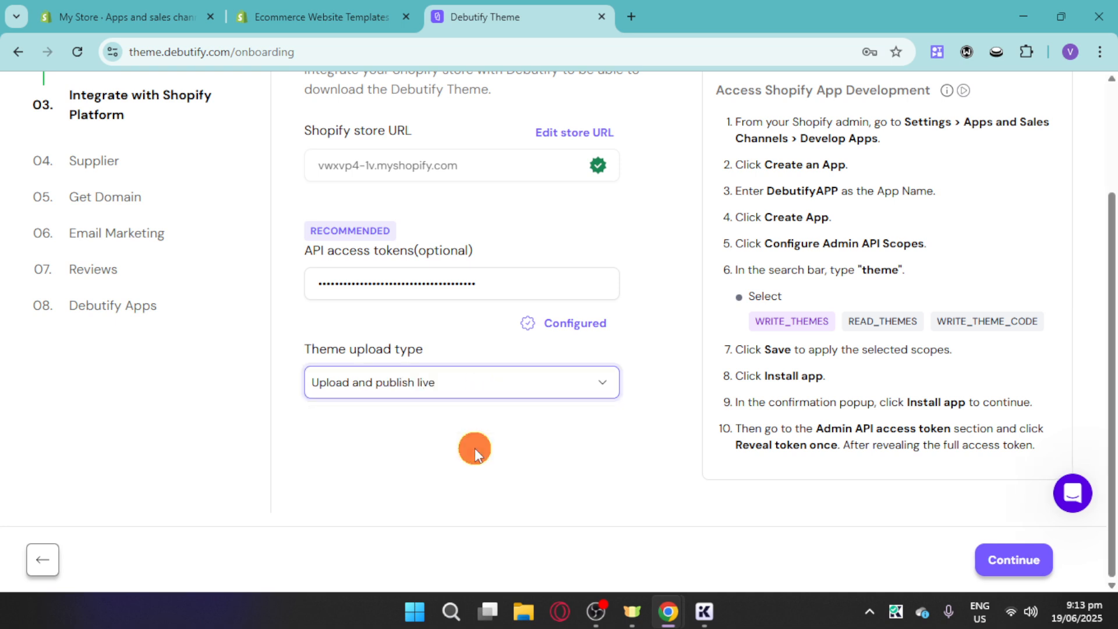
click(480, 376)
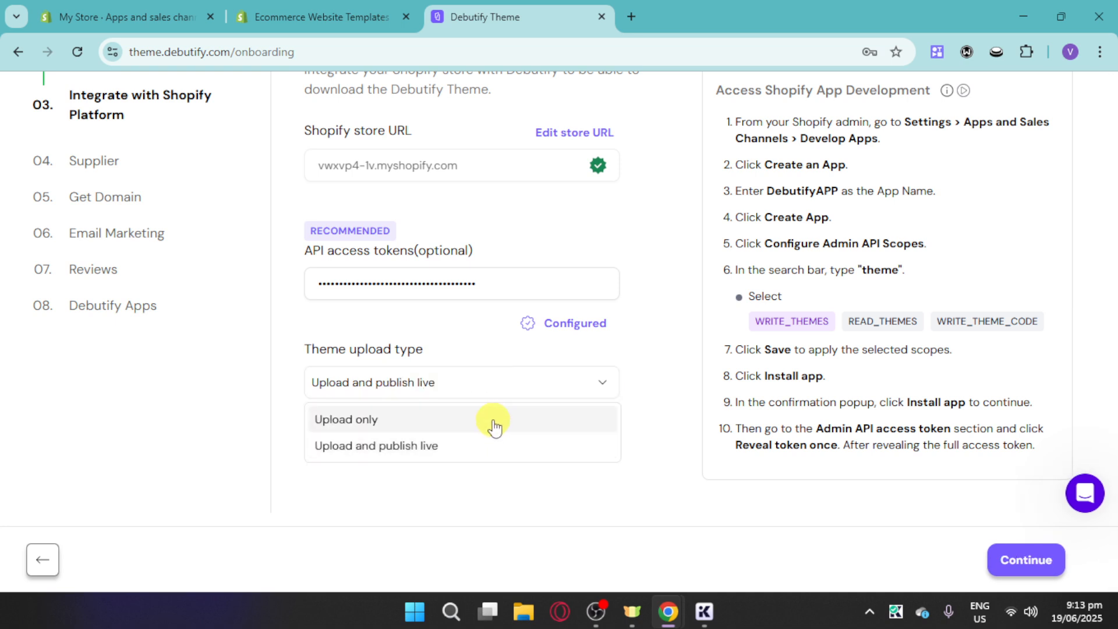
click(489, 420)
click(1000, 573)
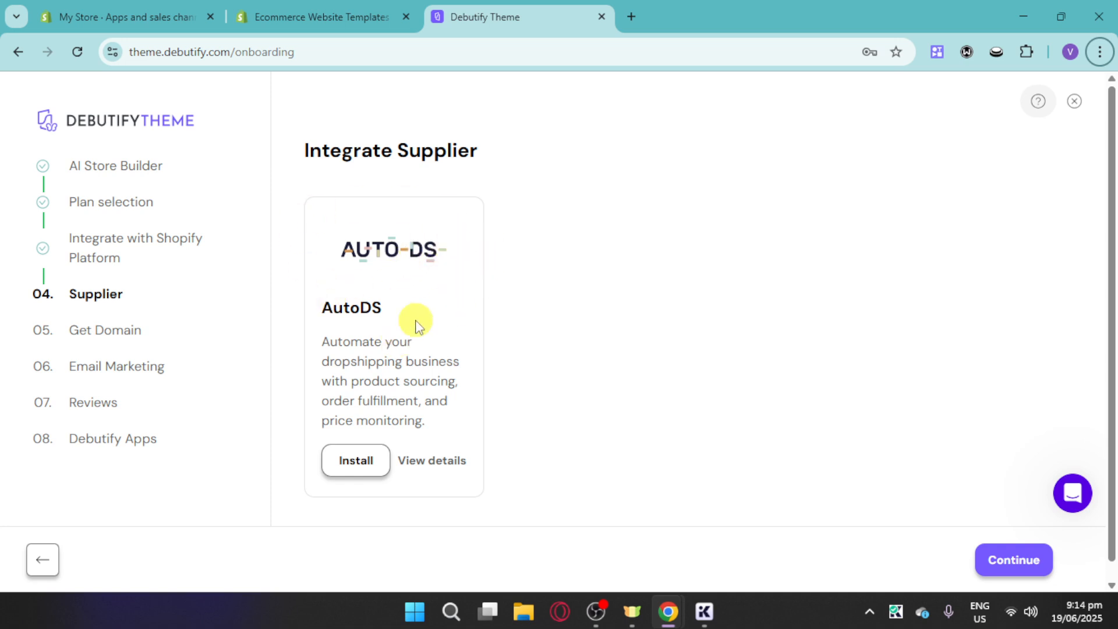
Step: Start the AutoDS supplier installation, and search for a store domain using the name "tiaradress"
click(356, 461)
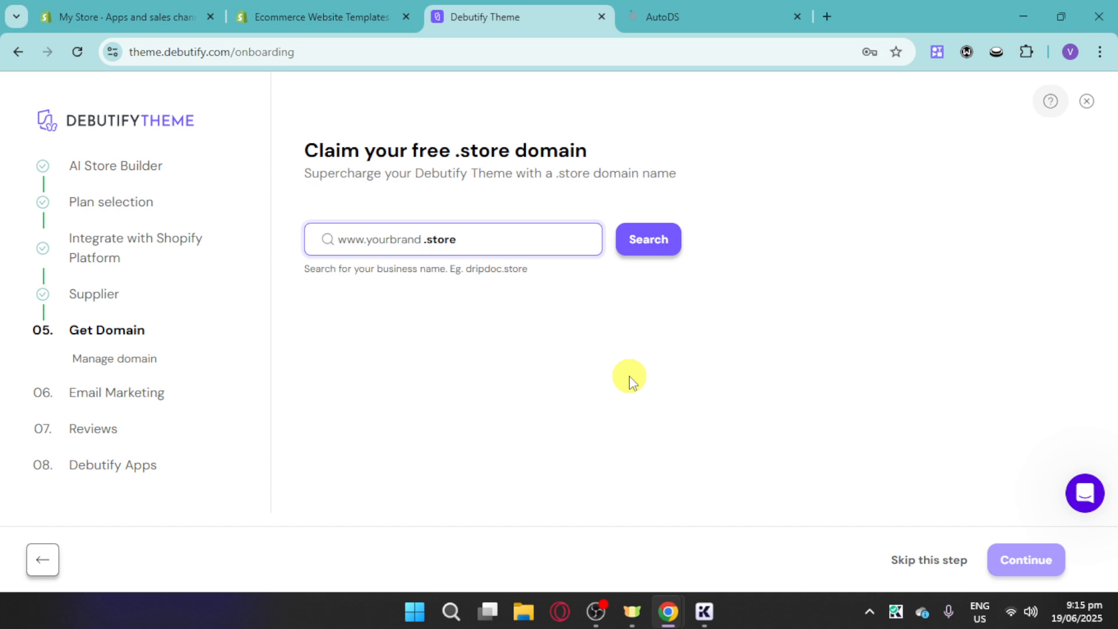
key(alt)
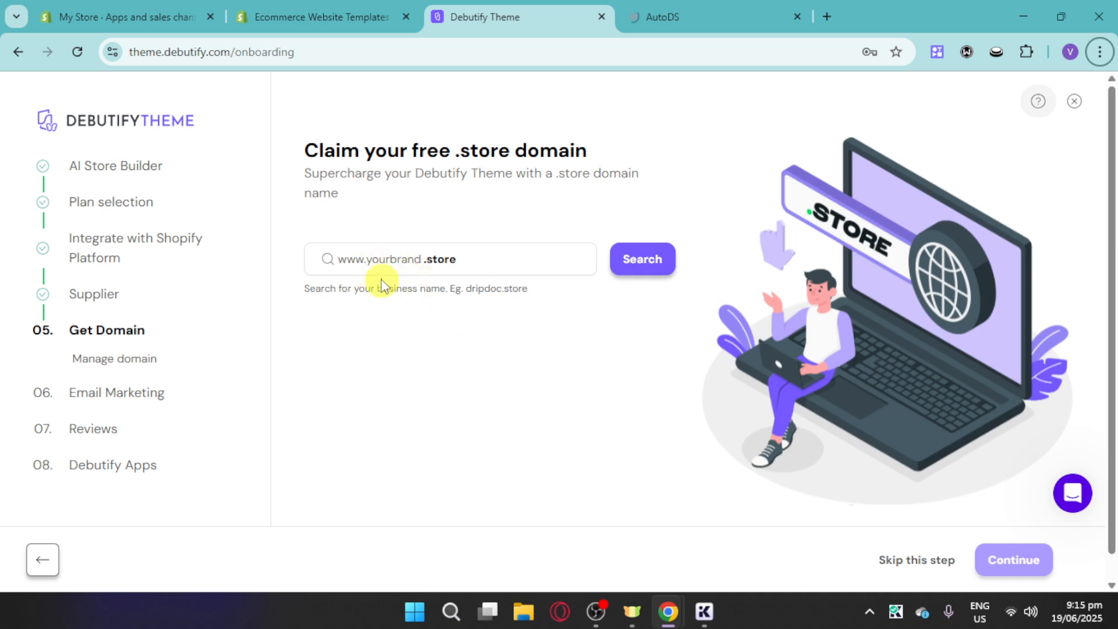
click(393, 260)
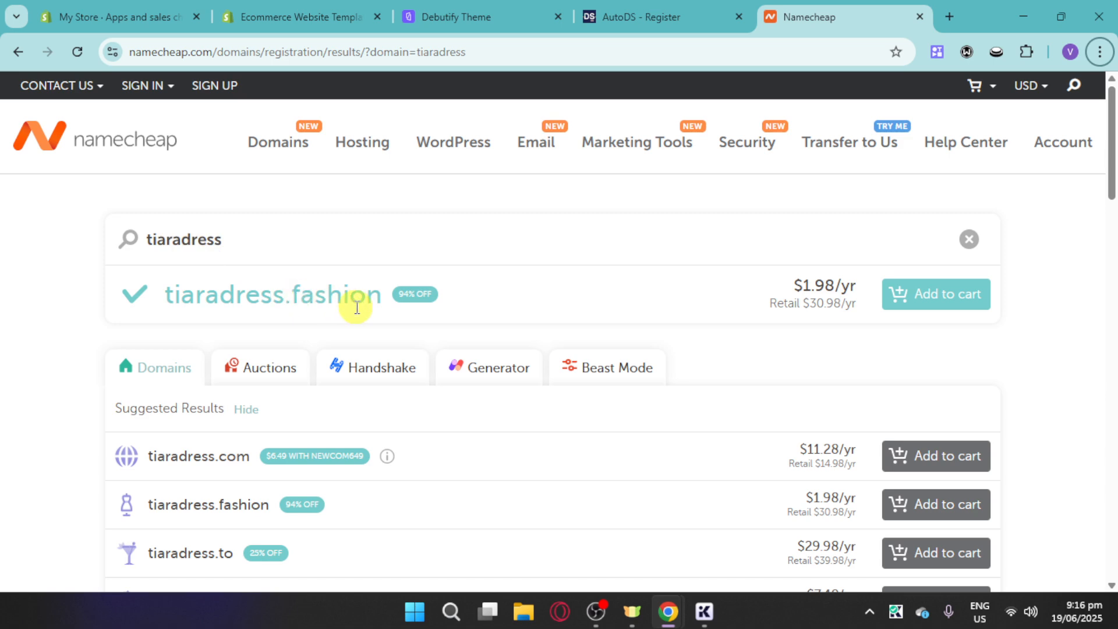
Step: Review the available domain extensions for tiaradress and add tiaradress.fashion to the cart
scroll(221, 469, down, 3)
scroll(270, 462, down, 7)
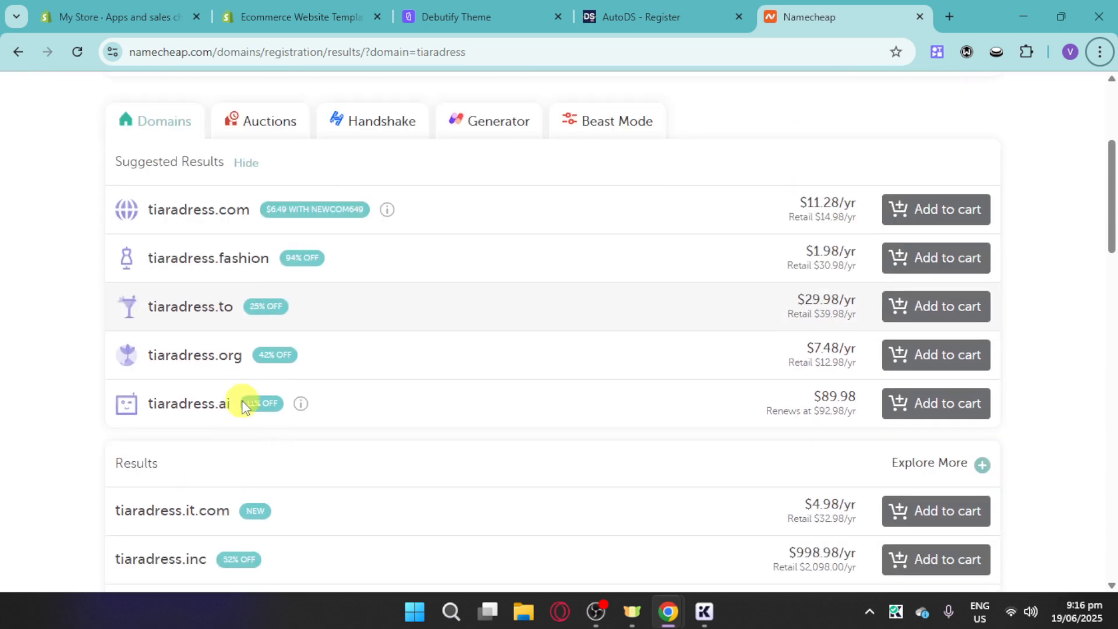
scroll(191, 449, down, 3)
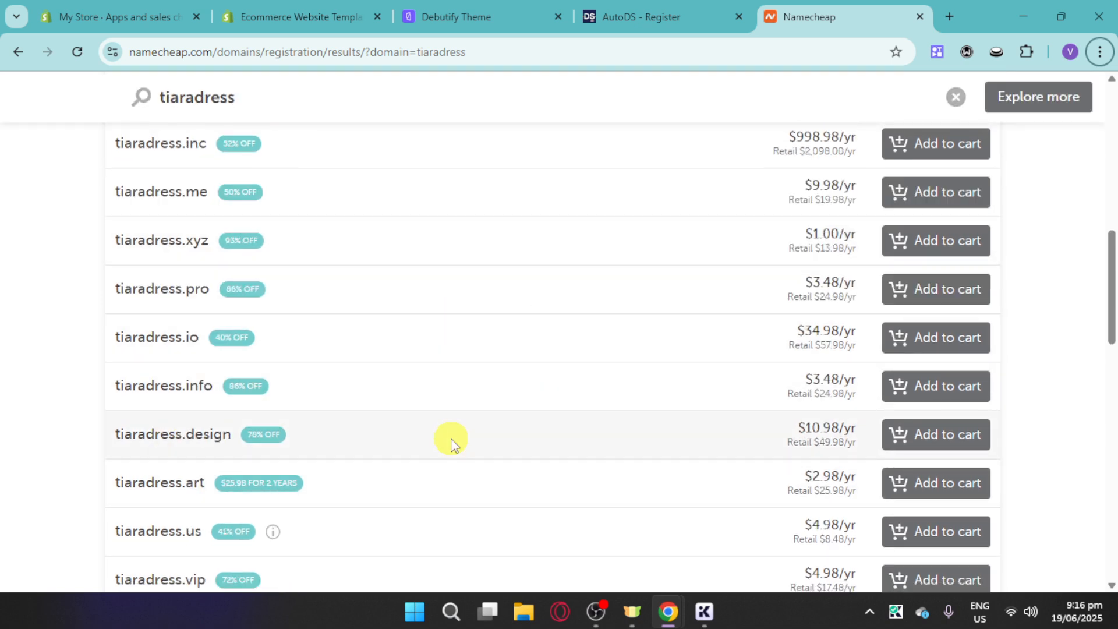
scroll(540, 445, down, 8)
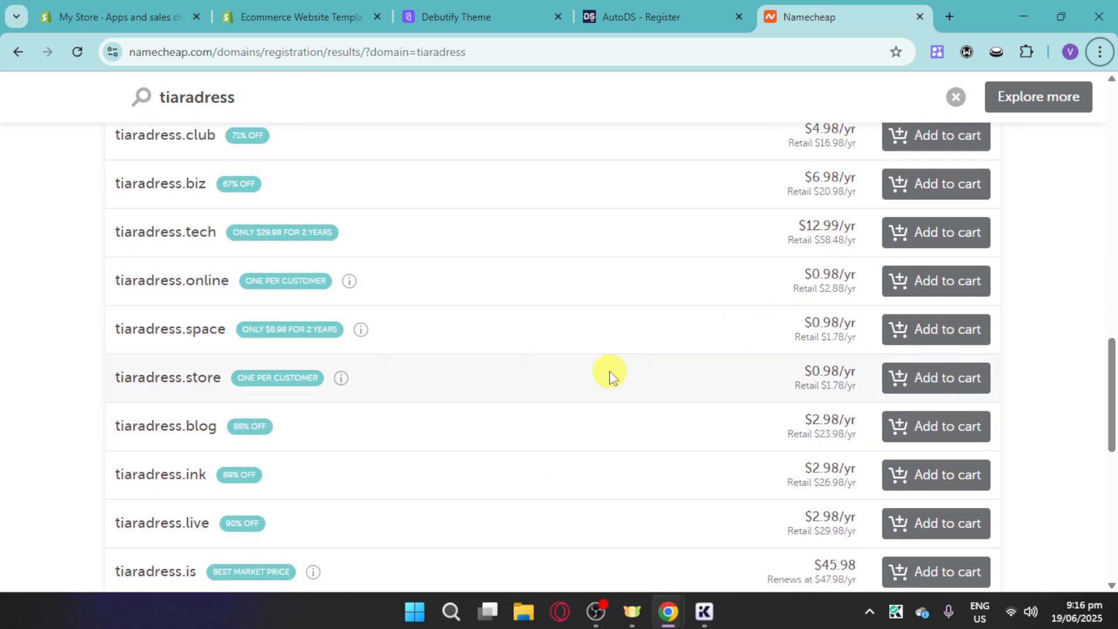
scroll(612, 367, up, 12)
scroll(617, 364, up, 3)
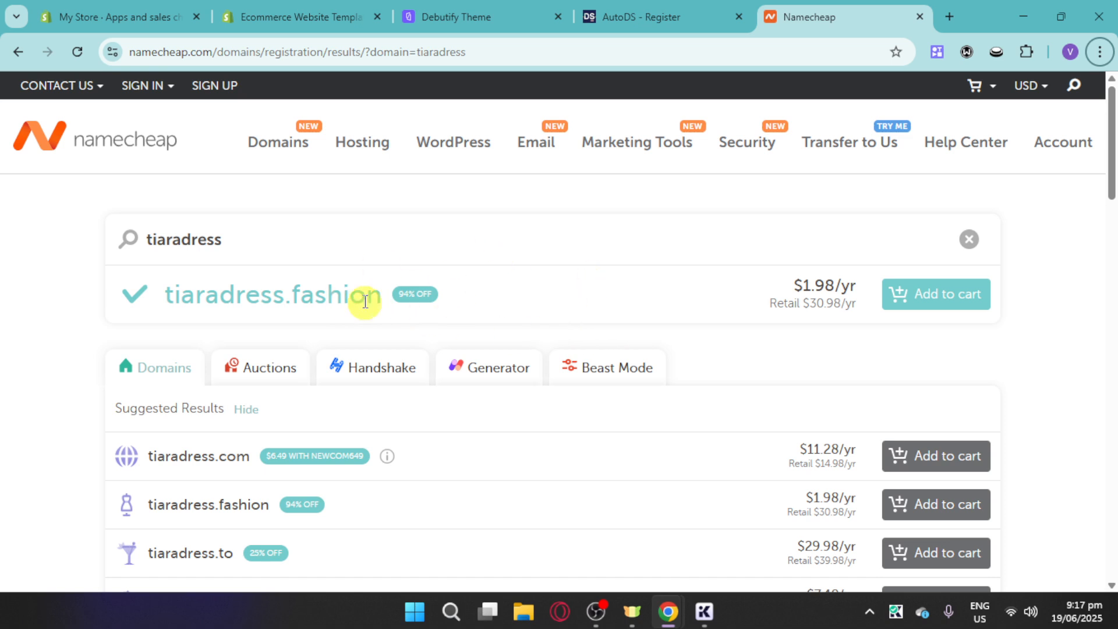
click(953, 309)
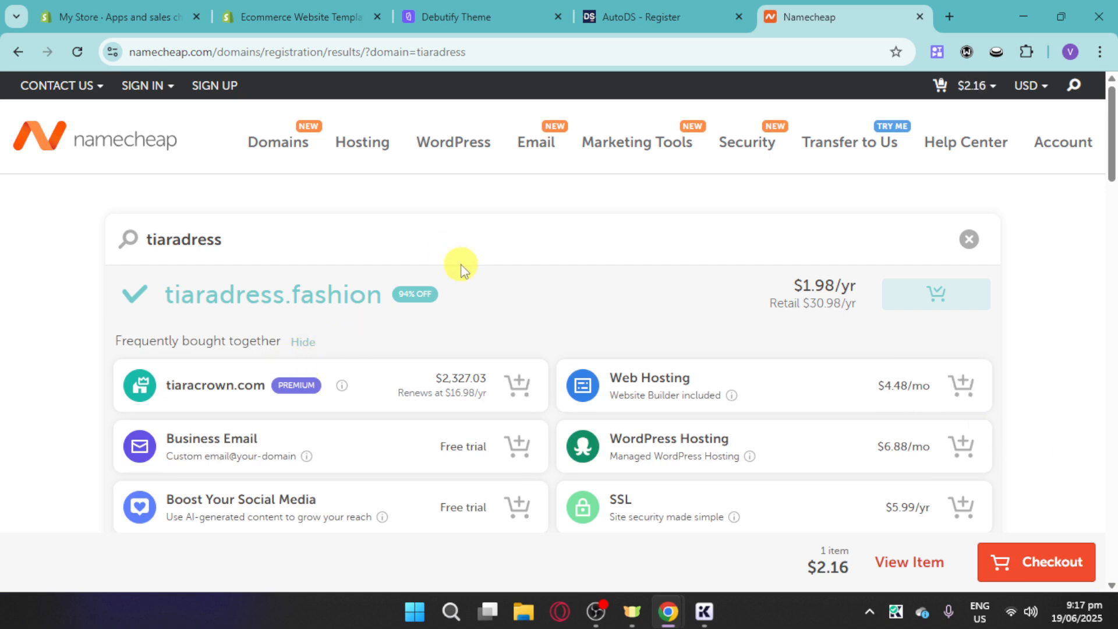
Step: Return to the Debutify onboarding and skip both the free .store domain claim and the domain management step
click(474, 10)
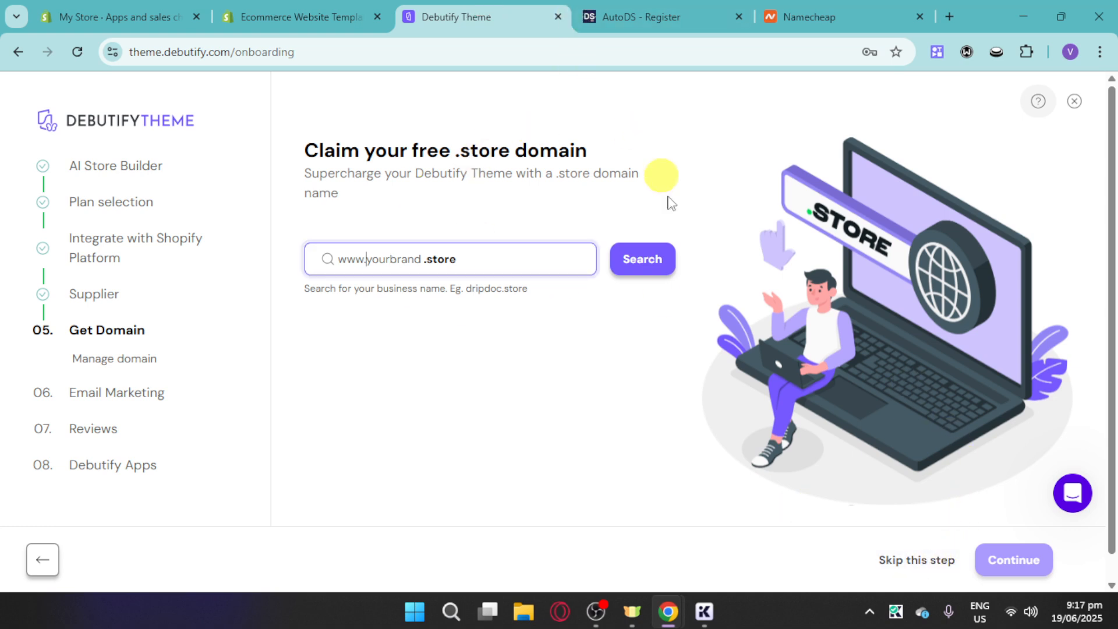
click(892, 561)
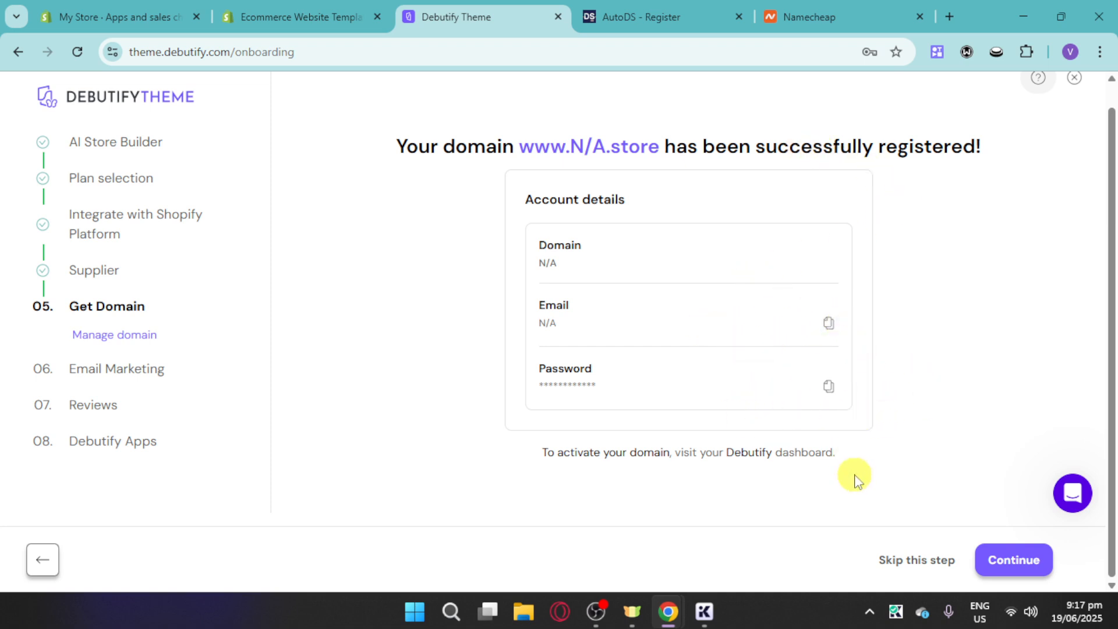
click(916, 559)
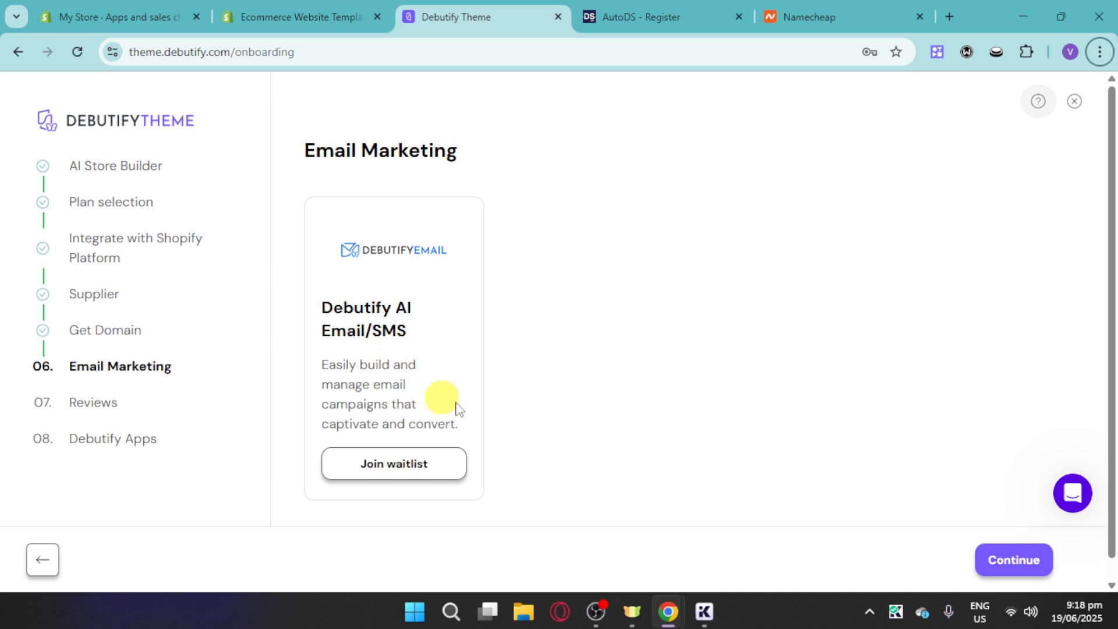
Step: Complete the Email Marketing, Reviews and Debutify Apps onboarding steps without installing any of the offered apps
click(1021, 560)
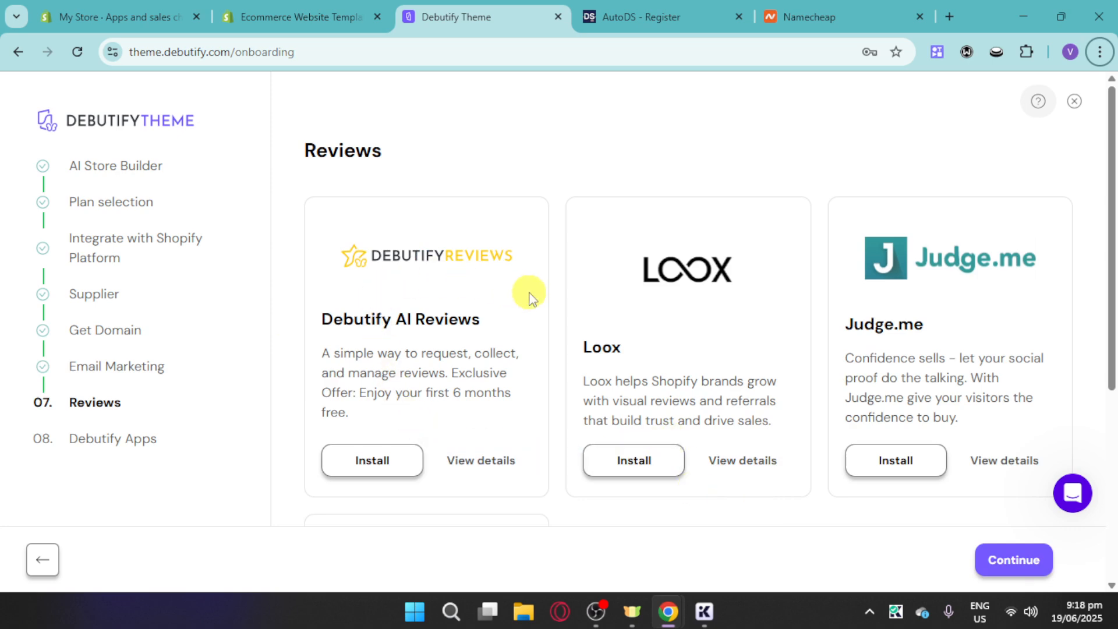
scroll(890, 319, down, 5)
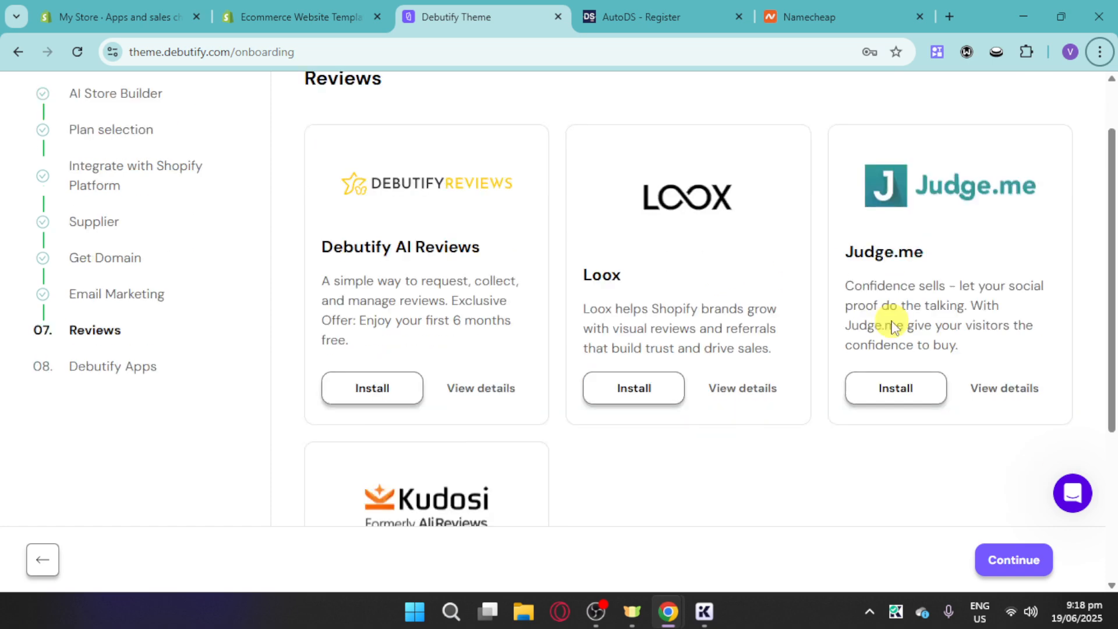
scroll(603, 373, up, 5)
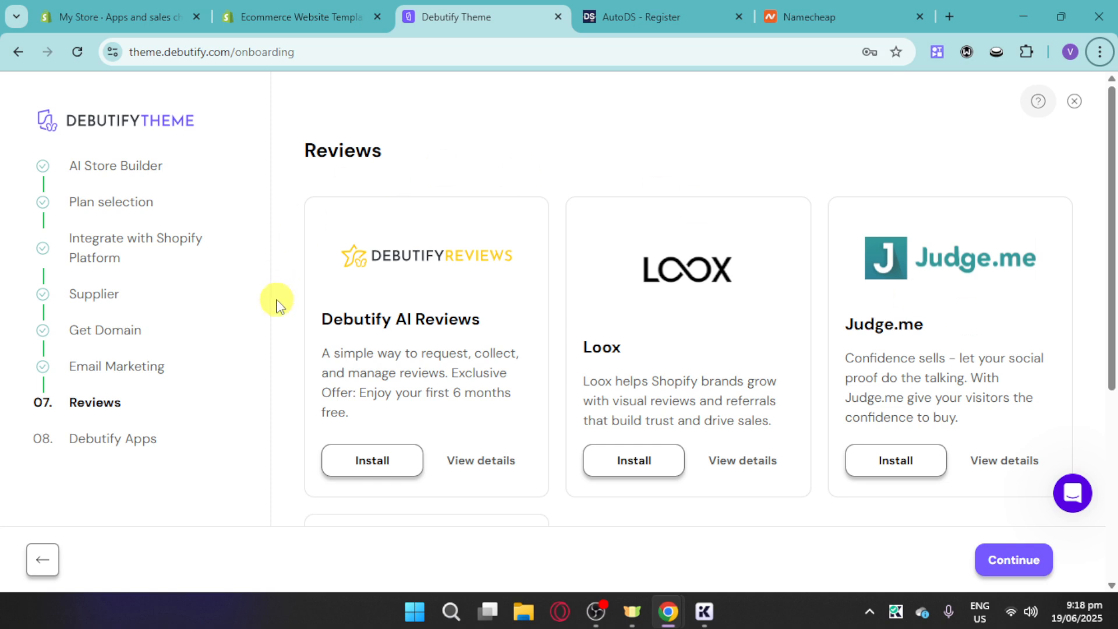
click(1020, 562)
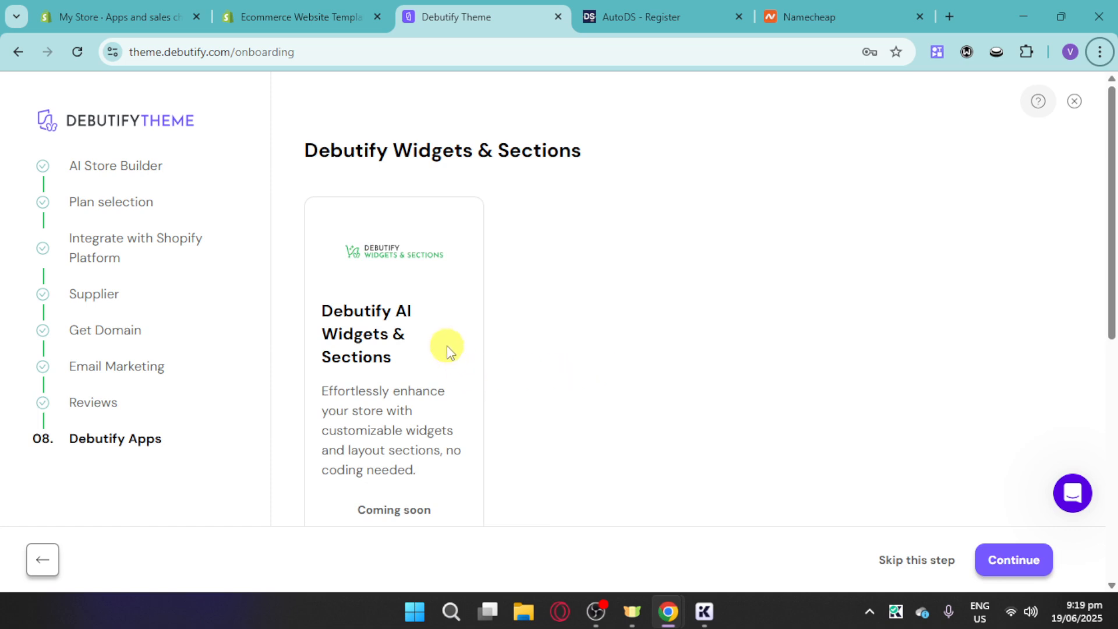
scroll(961, 412, down, 7)
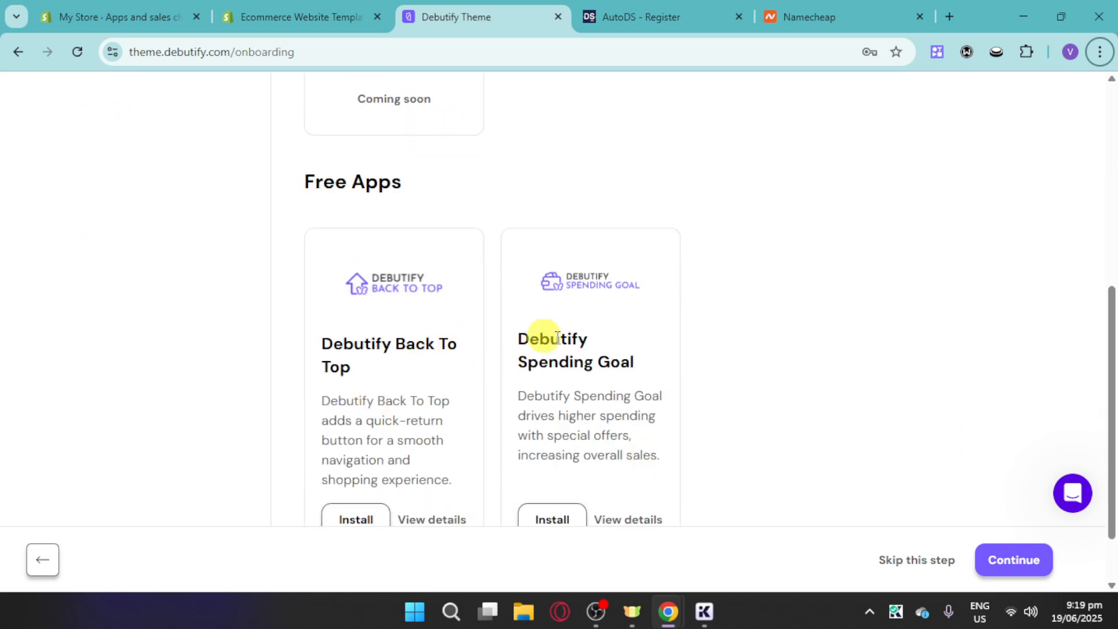
scroll(644, 354, down, 1)
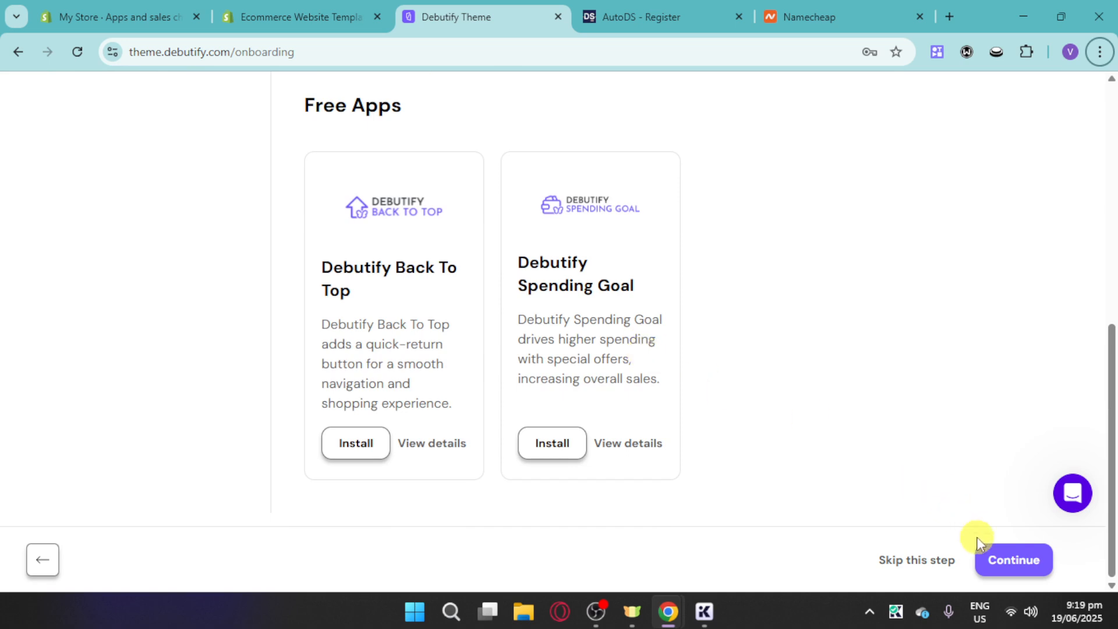
click(1015, 567)
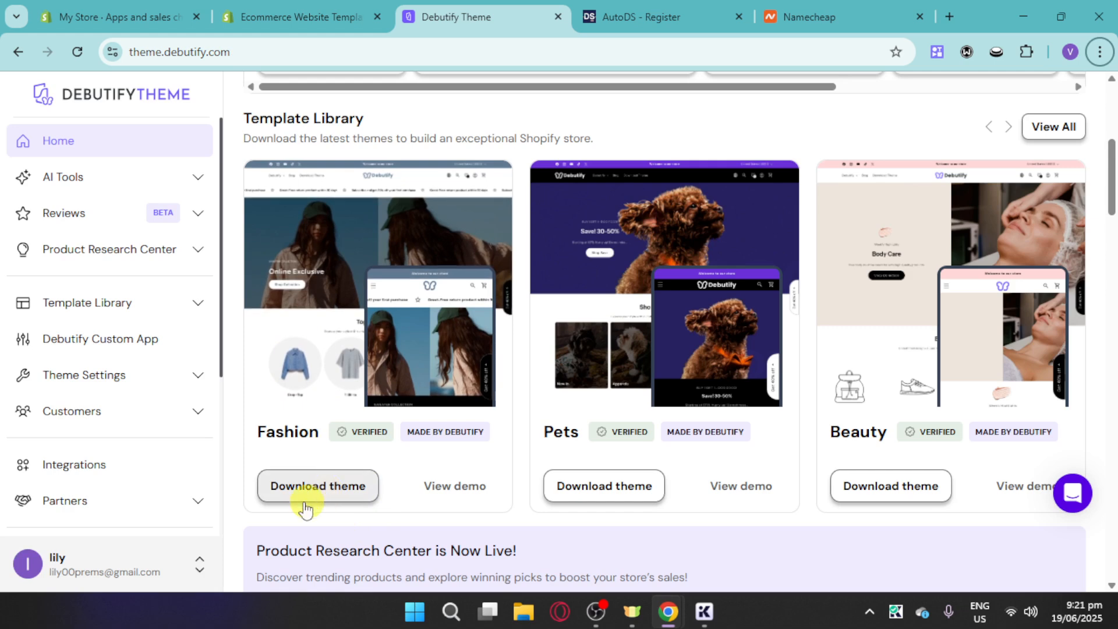
Step: Download the Fashion theme from the Template Library and check its download
click(339, 492)
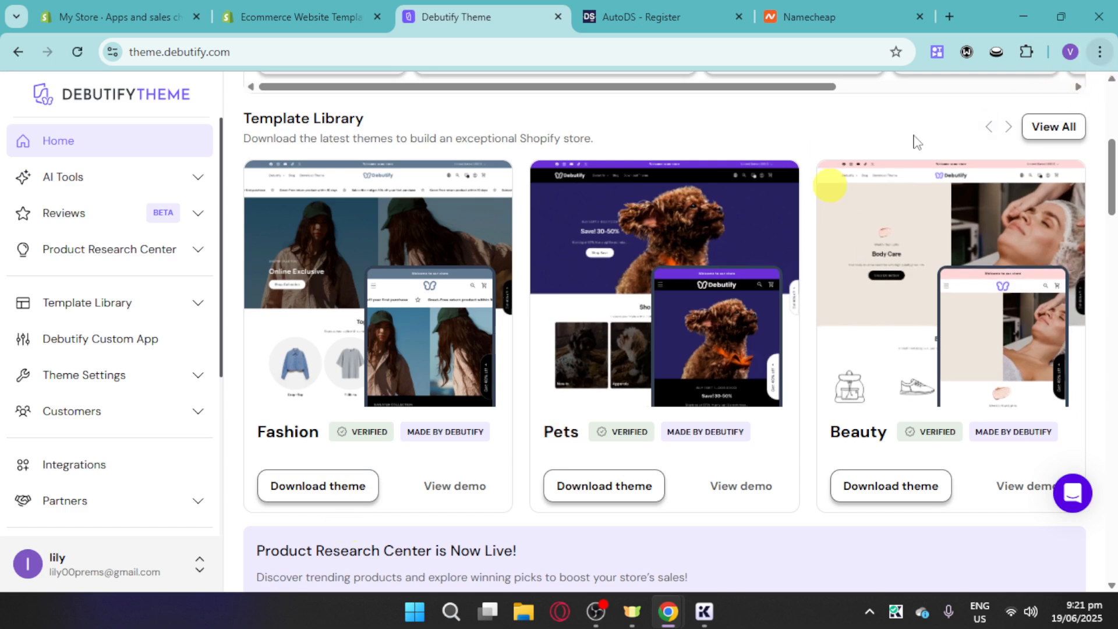
click(333, 484)
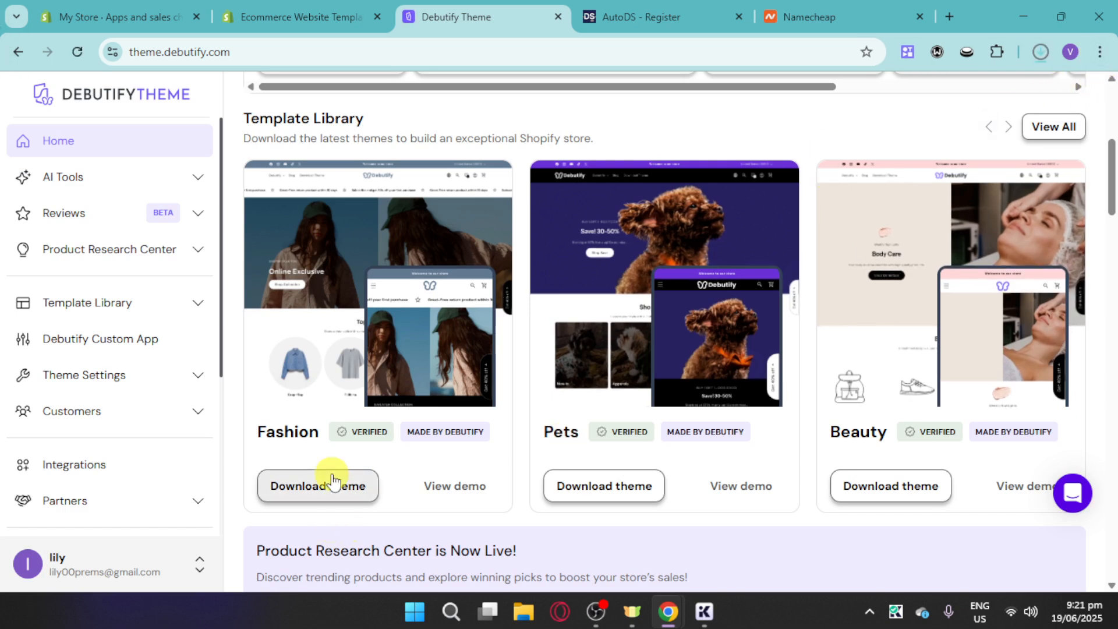
click(1040, 55)
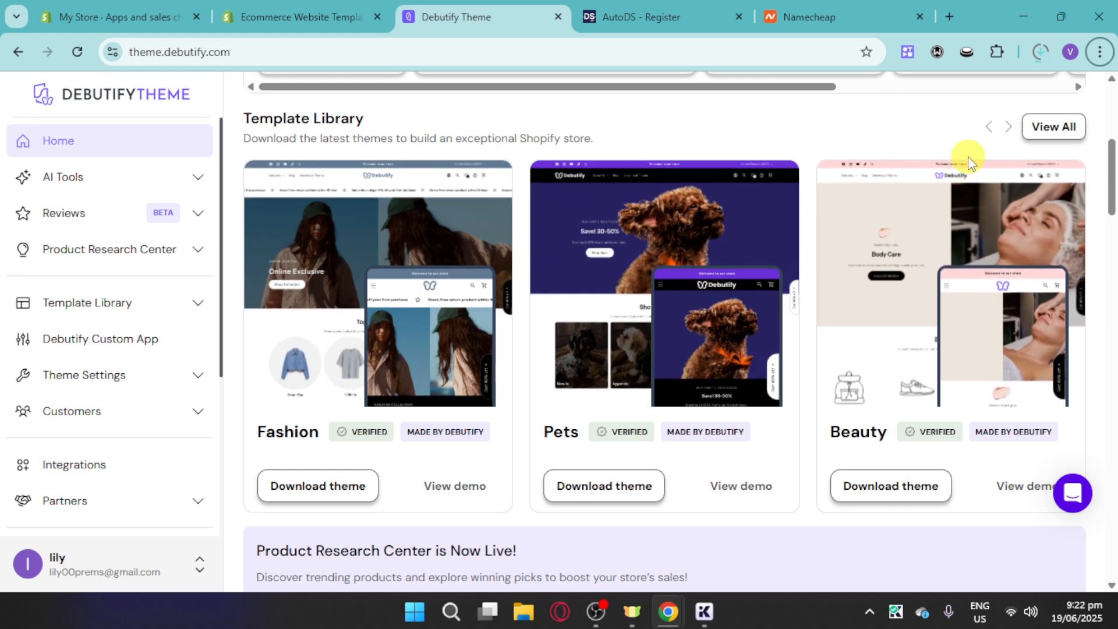
Step: Browse the other themes in the Template Library and look through its list of template categories
click(1009, 127)
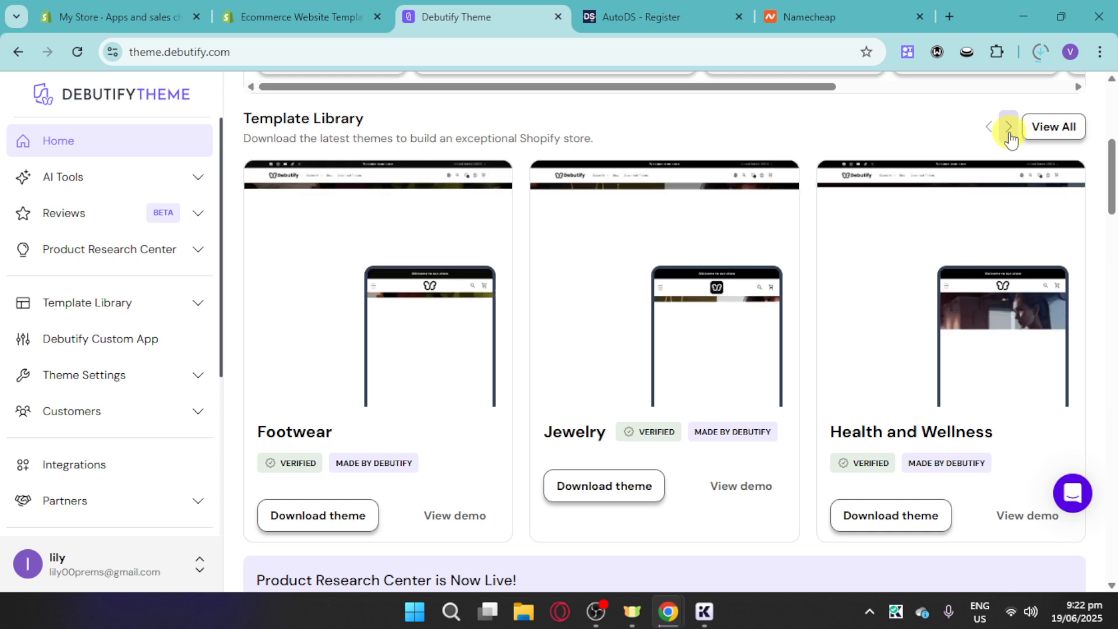
click(984, 127)
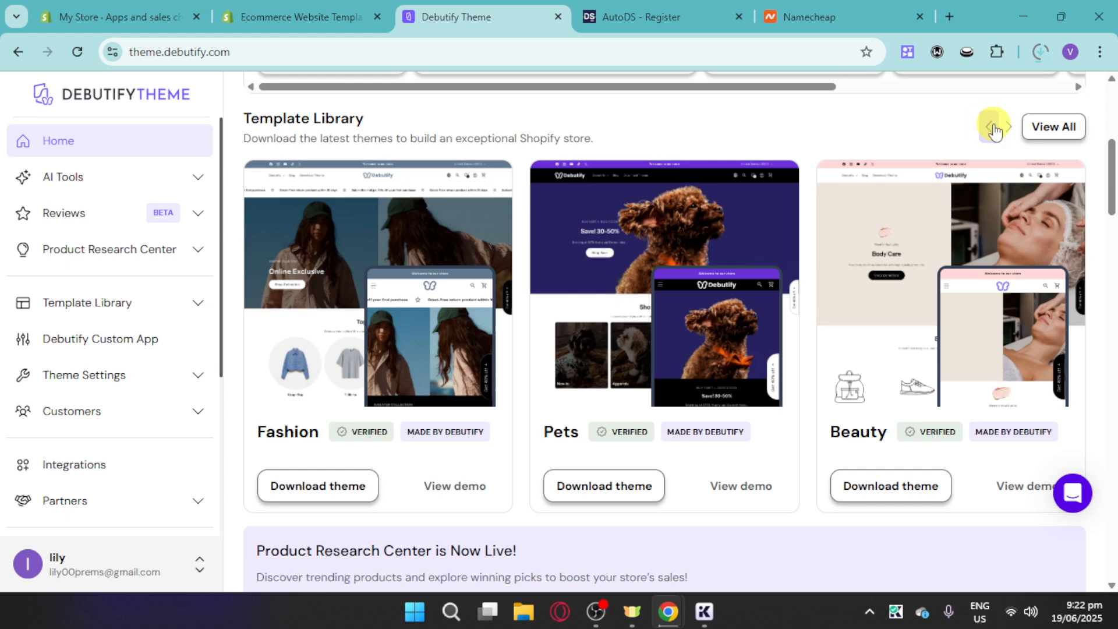
click(1012, 130)
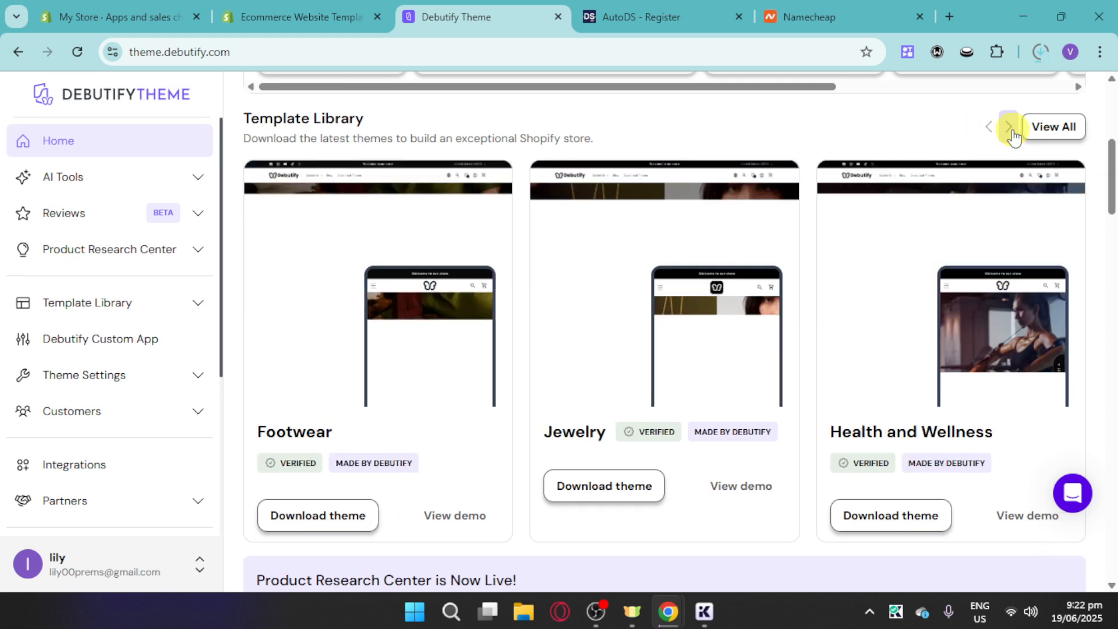
click(1011, 131)
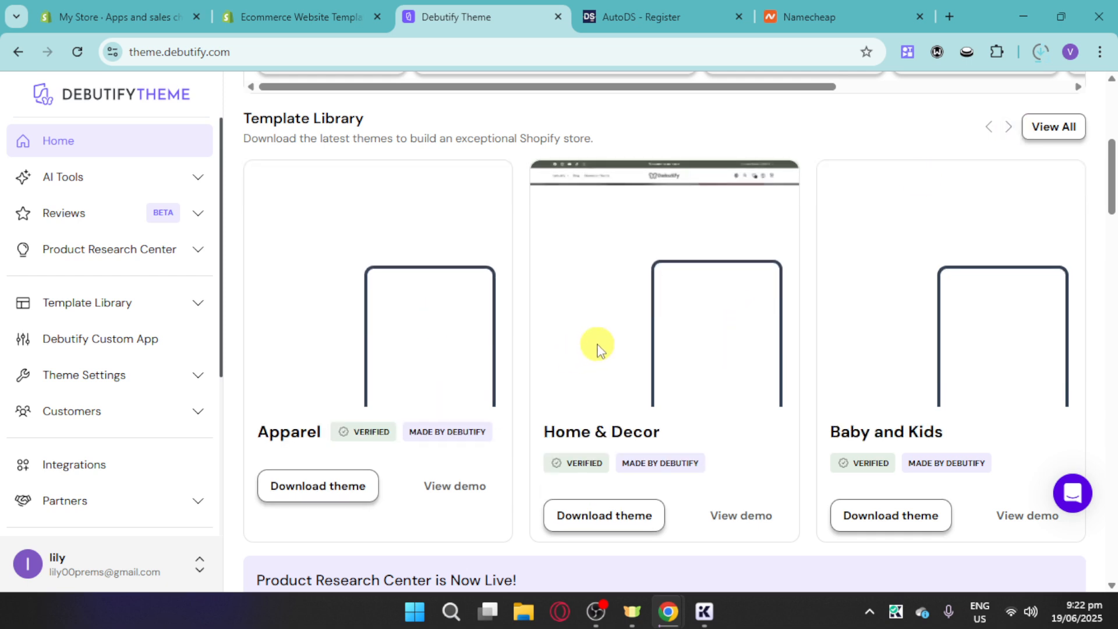
click(202, 303)
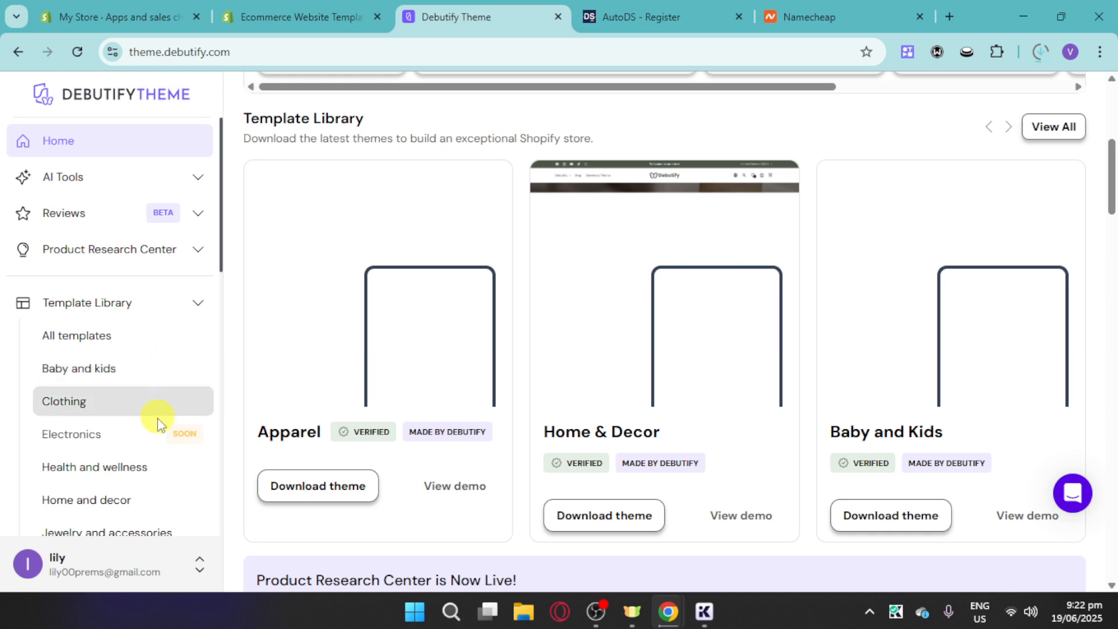
scroll(156, 434, down, 3)
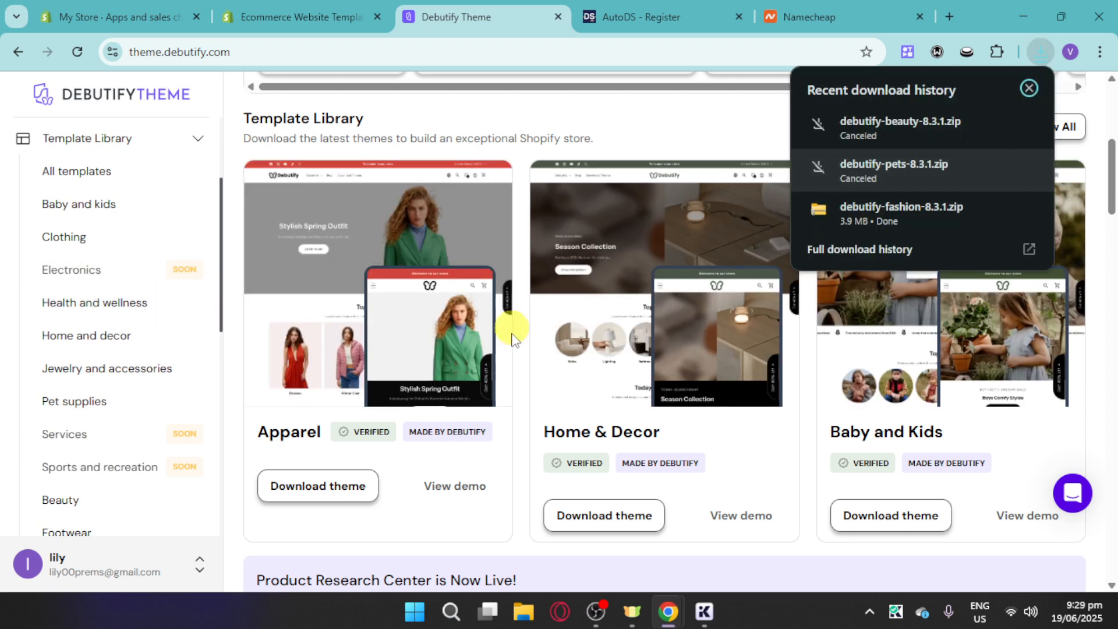
click(683, 112)
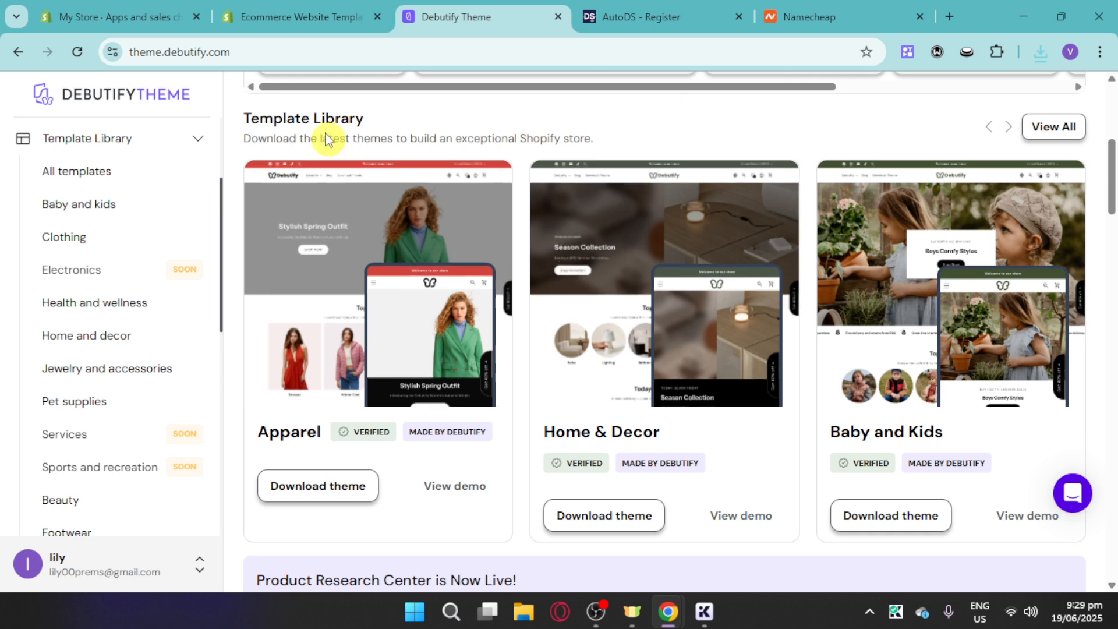
Step: Switch to the Shopify admin, leave the settings for the online store's themes, and open the uploaded Debutify theme for customization
click(140, 7)
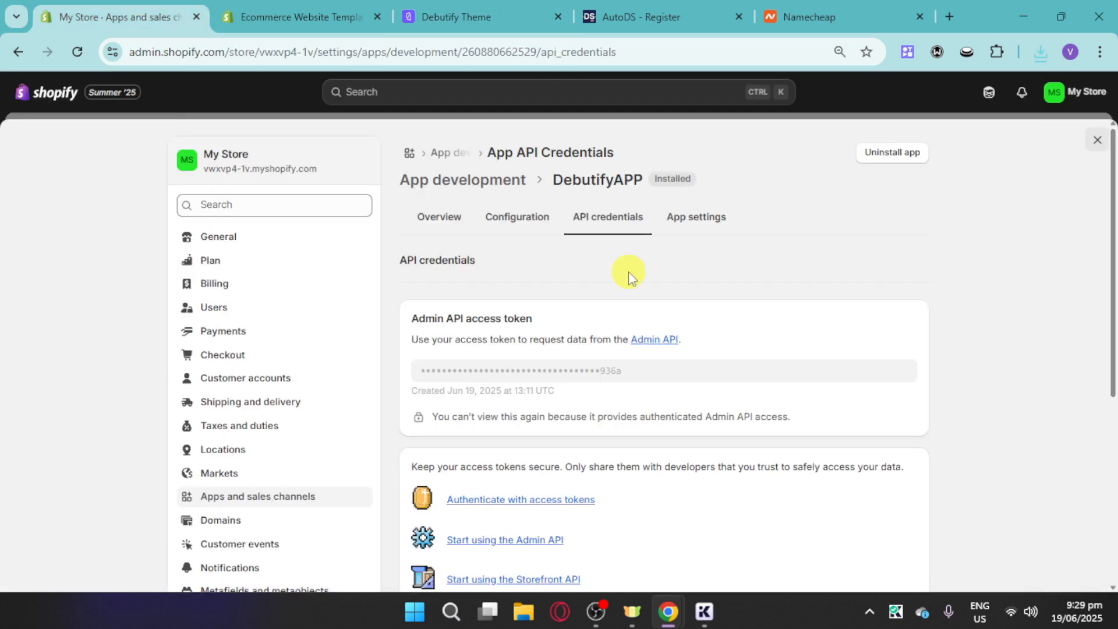
click(1097, 140)
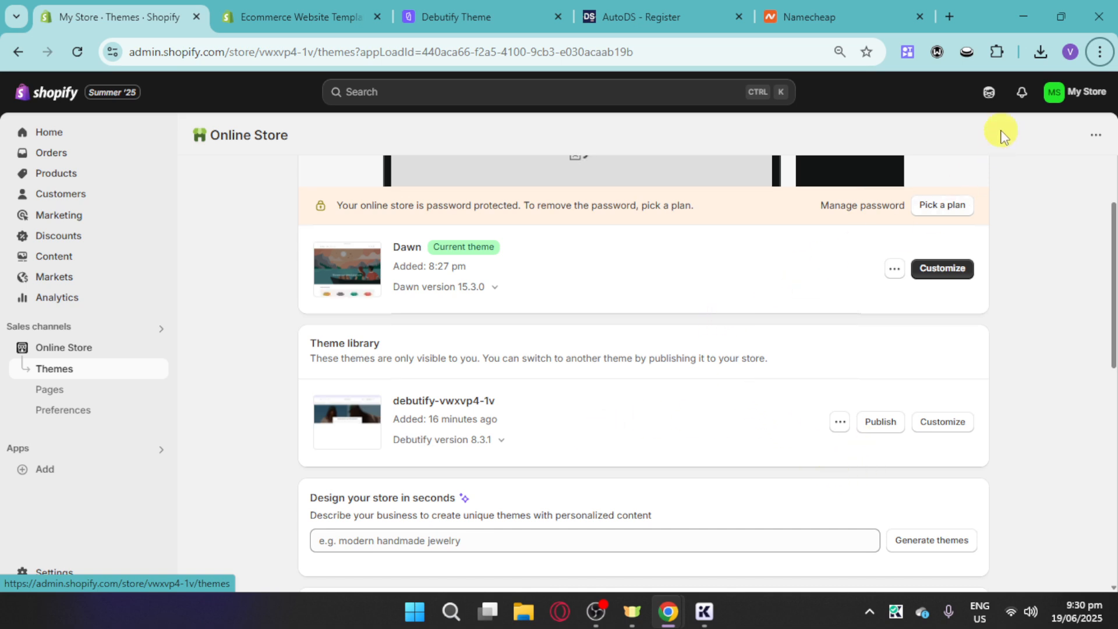
click(1043, 60)
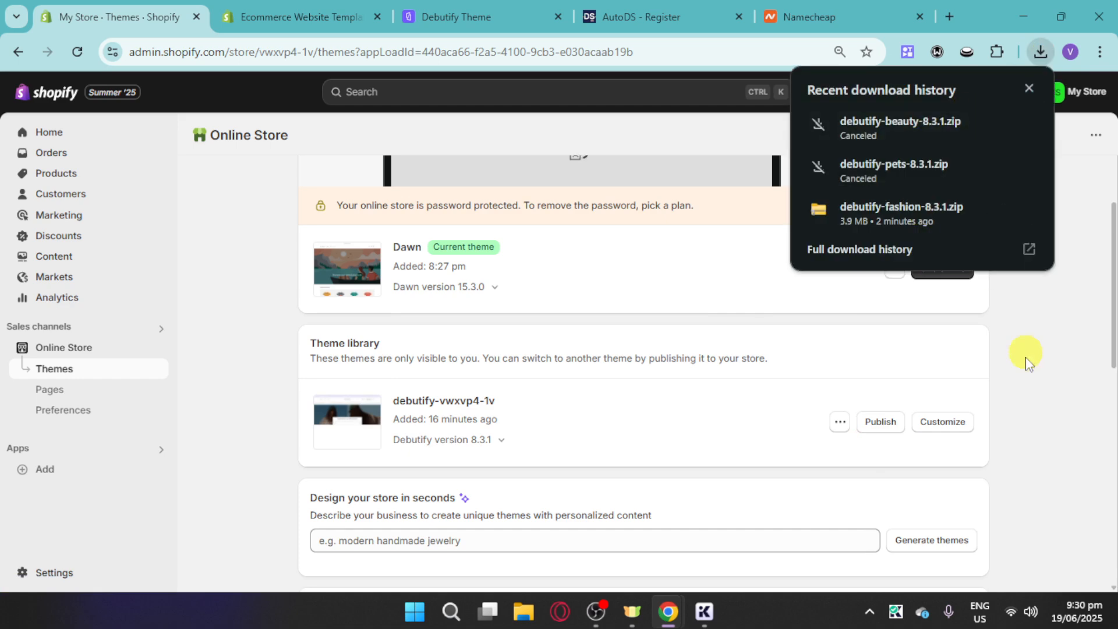
click(1036, 397)
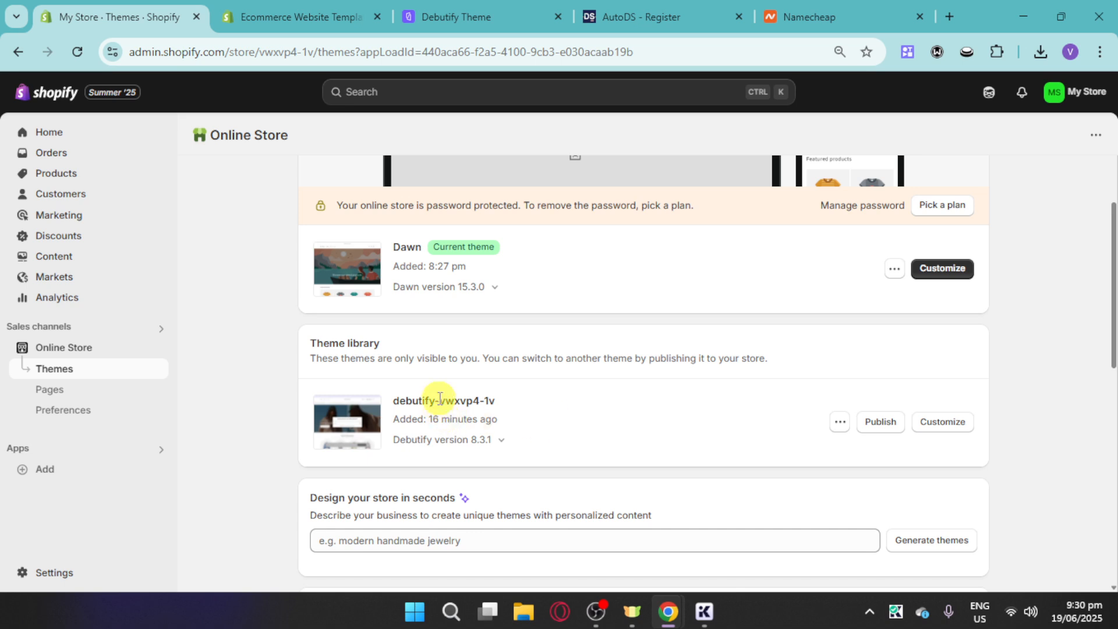
click(940, 427)
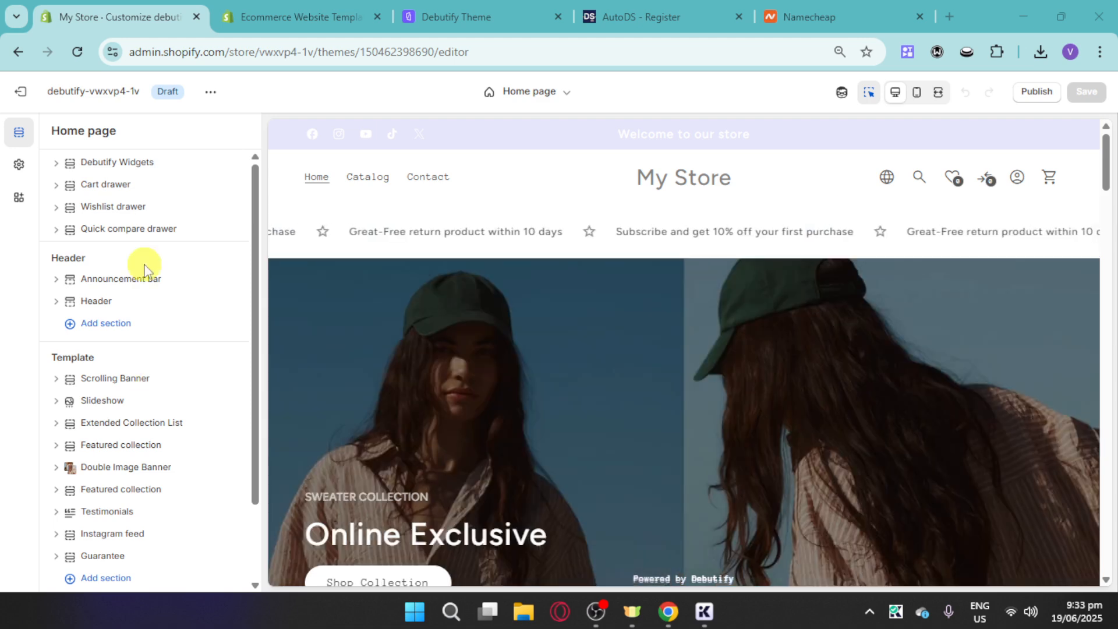
Step: Inspect the settings of the home page's Online Exclusive slide, and open the Header section's settings
scroll(709, 394, down, 3)
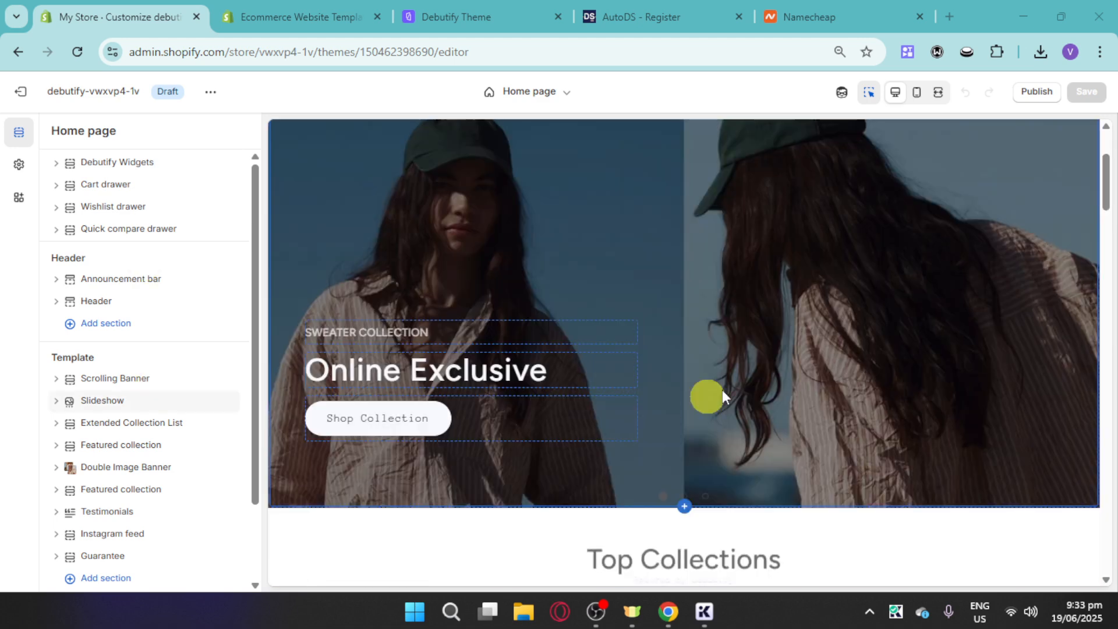
click(819, 361)
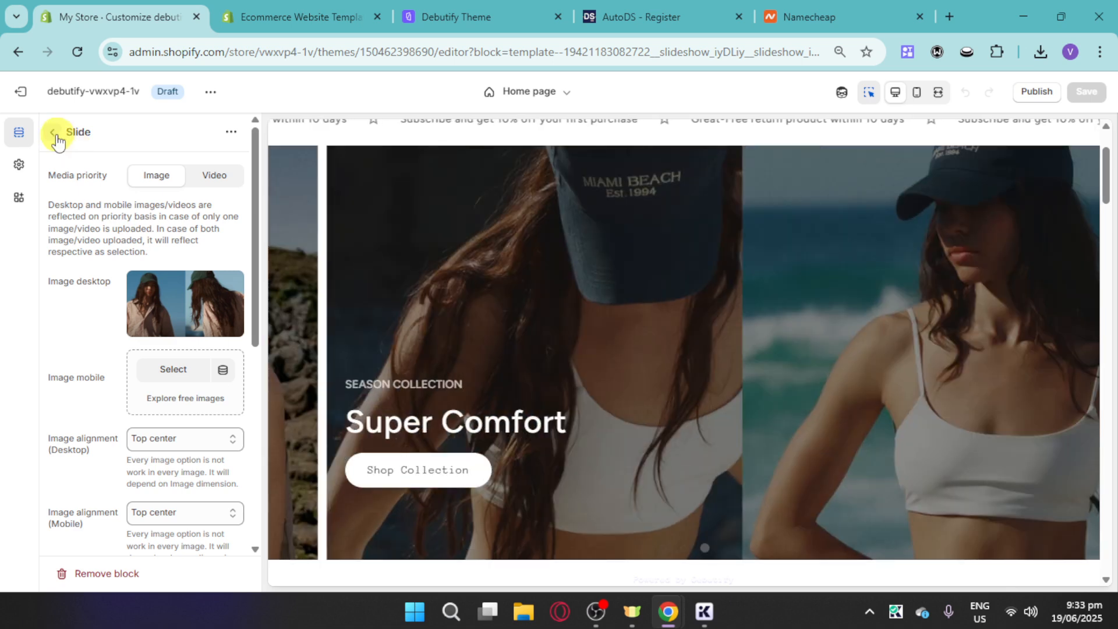
click(55, 135)
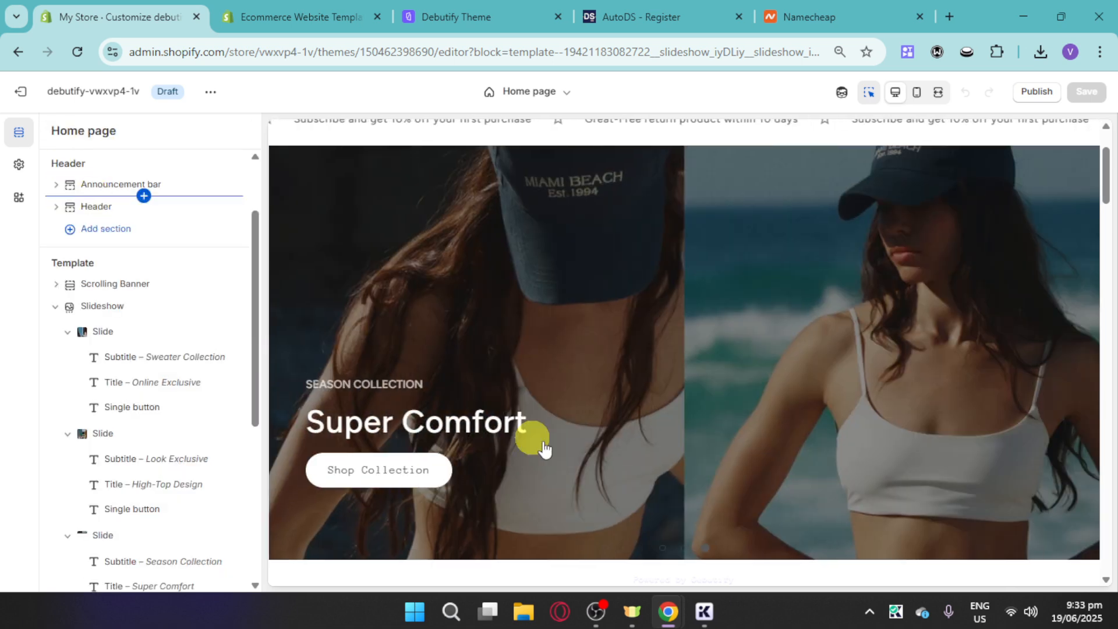
scroll(544, 448, up, 2)
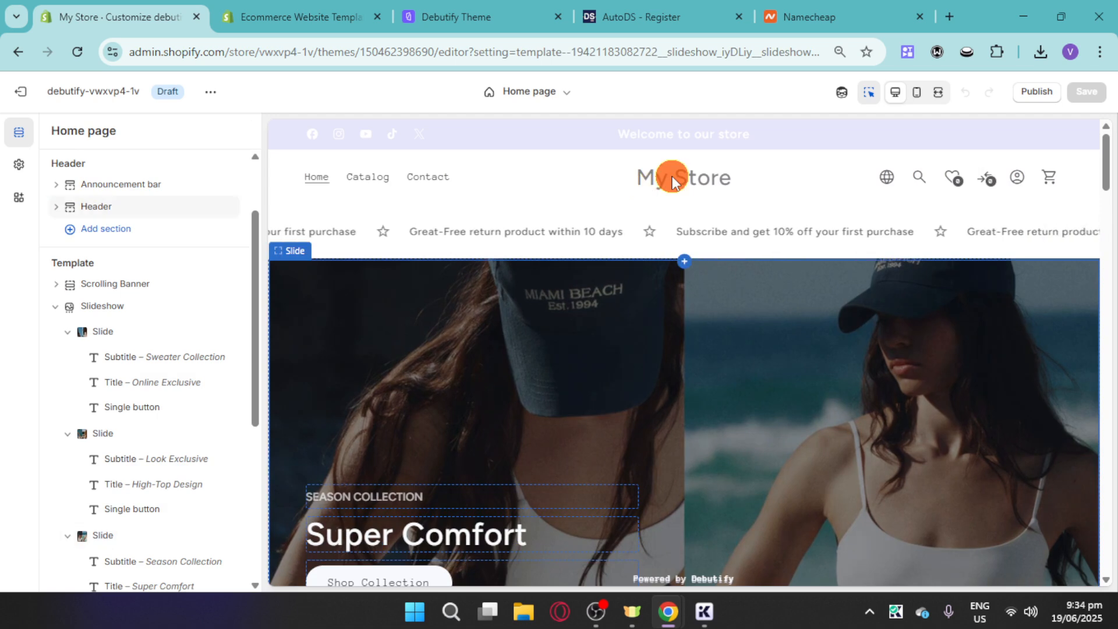
click(673, 181)
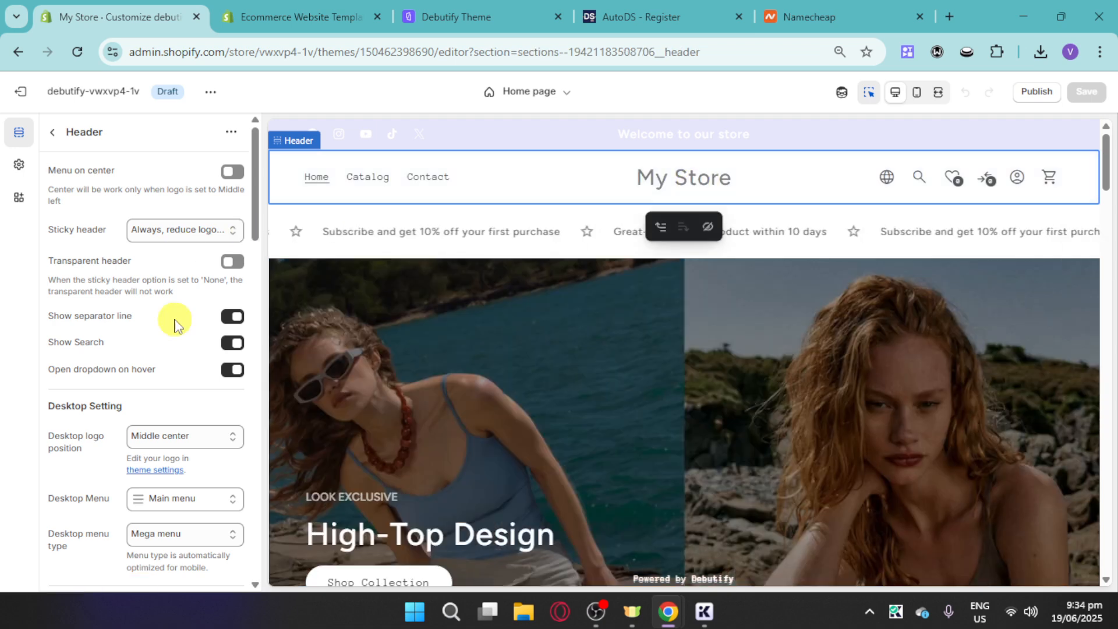
Step: Look through the Header section's settings, including its color schemes, and select the store name in the header preview
scroll(175, 324, down, 1)
scroll(175, 325, down, 8)
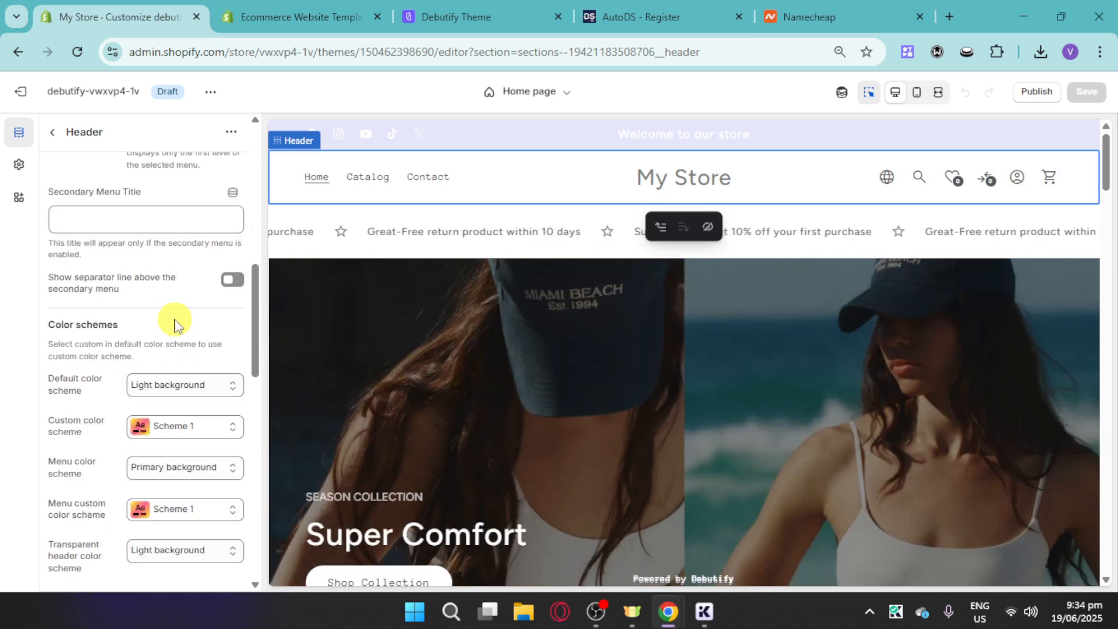
scroll(175, 324, down, 4)
scroll(175, 324, up, 12)
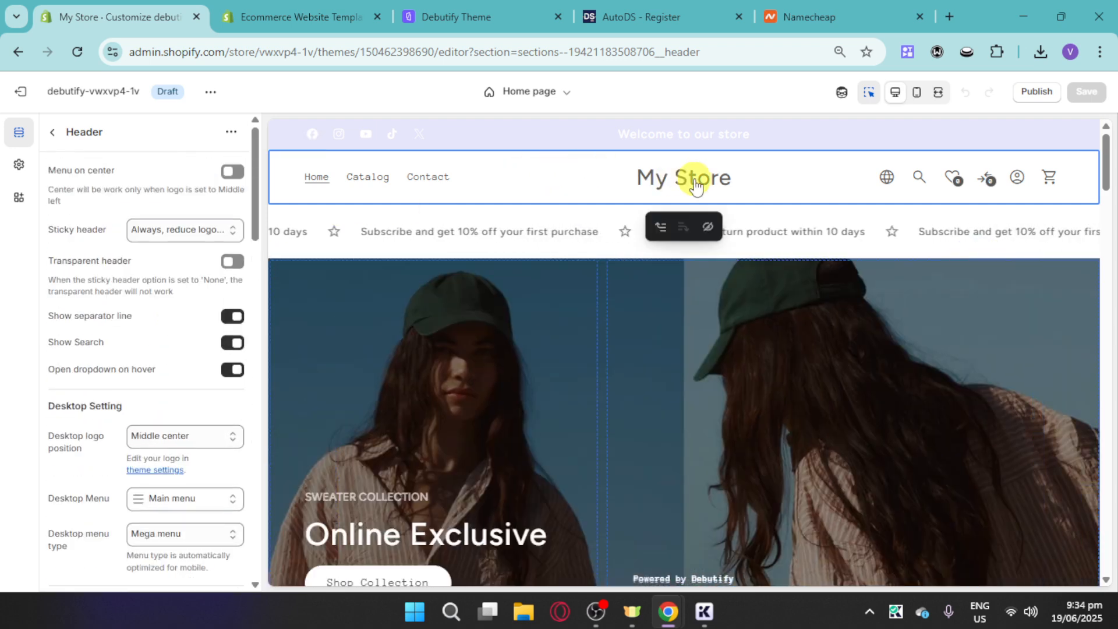
click(686, 178)
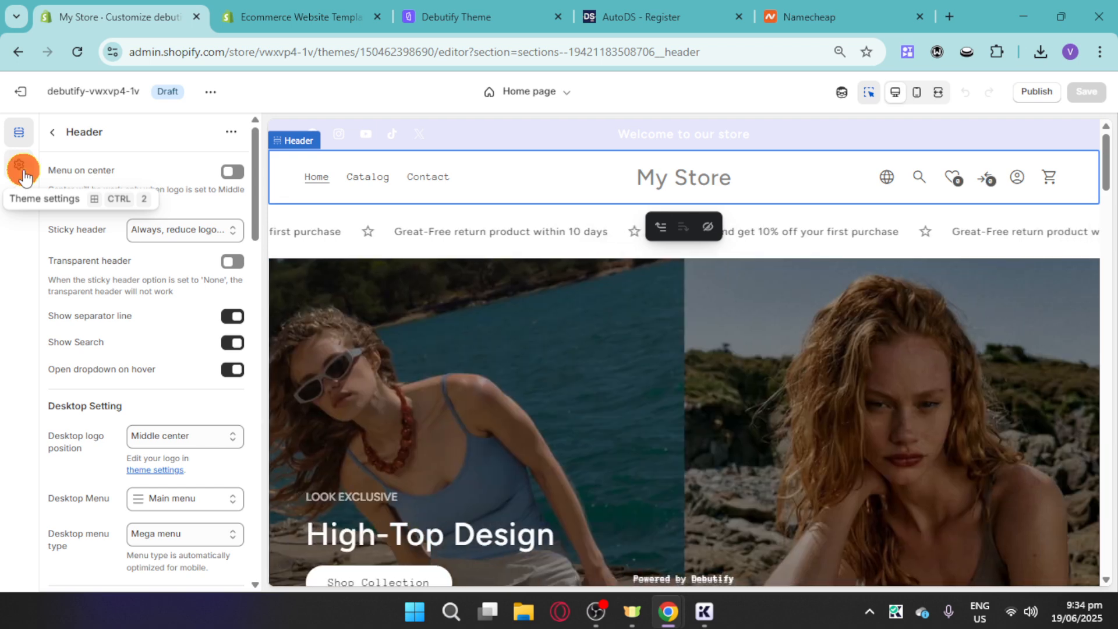
Step: Open the theme settings and switch on the Age Check option among the free widgets
click(23, 174)
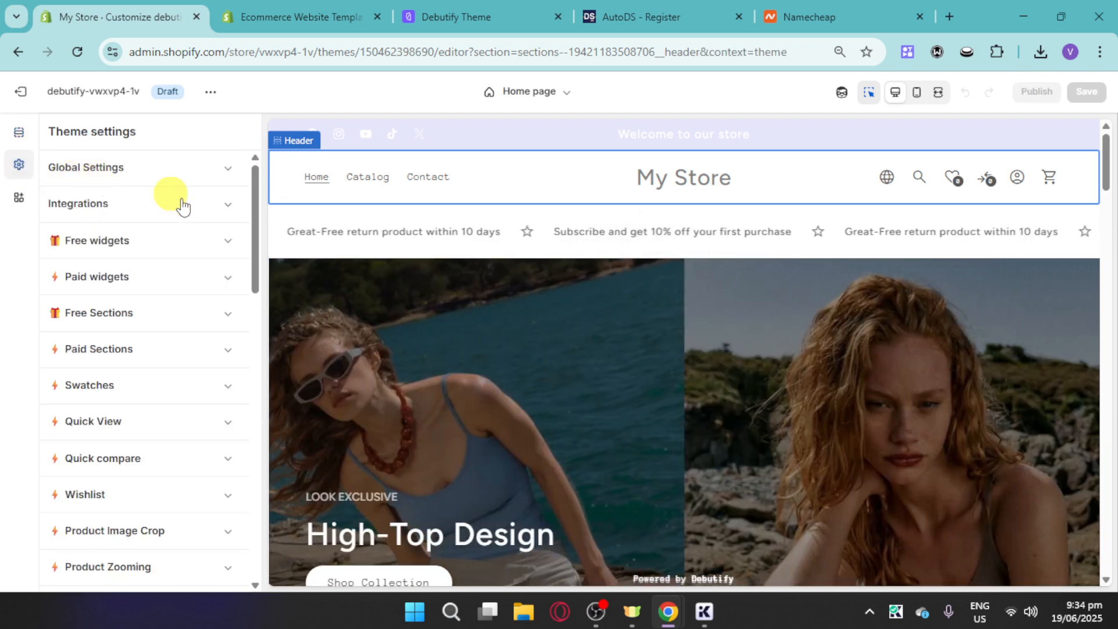
click(232, 251)
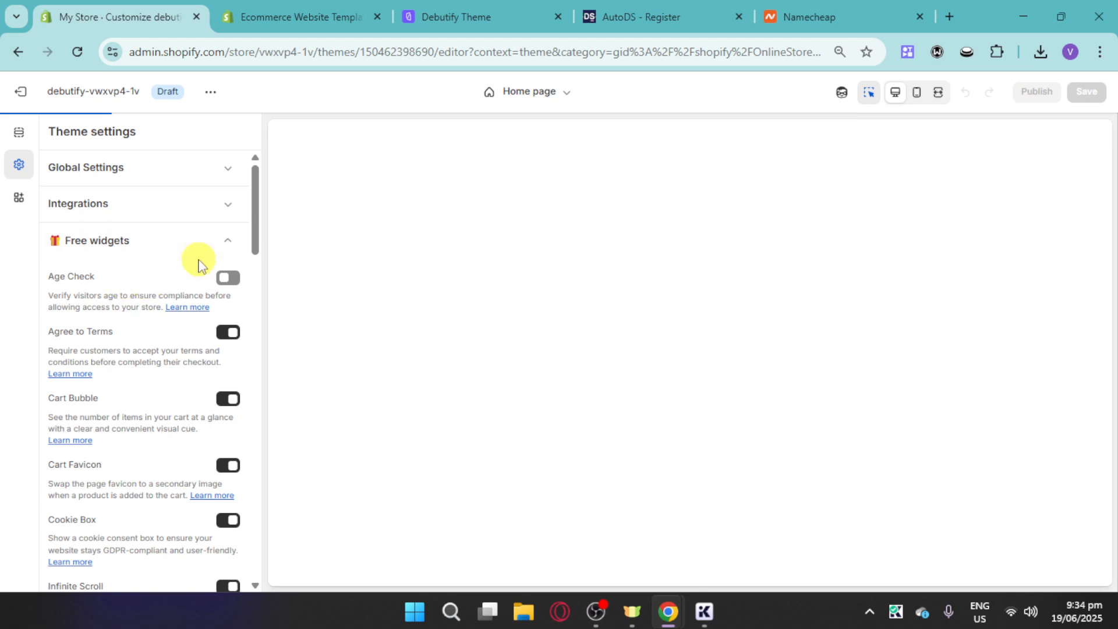
click(230, 279)
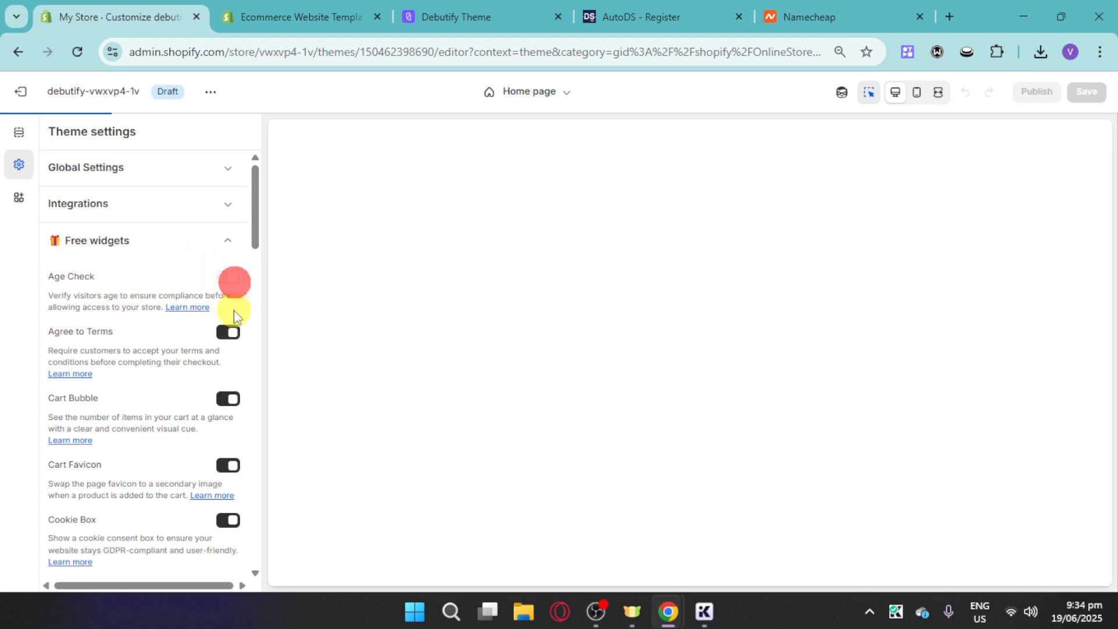
click(221, 240)
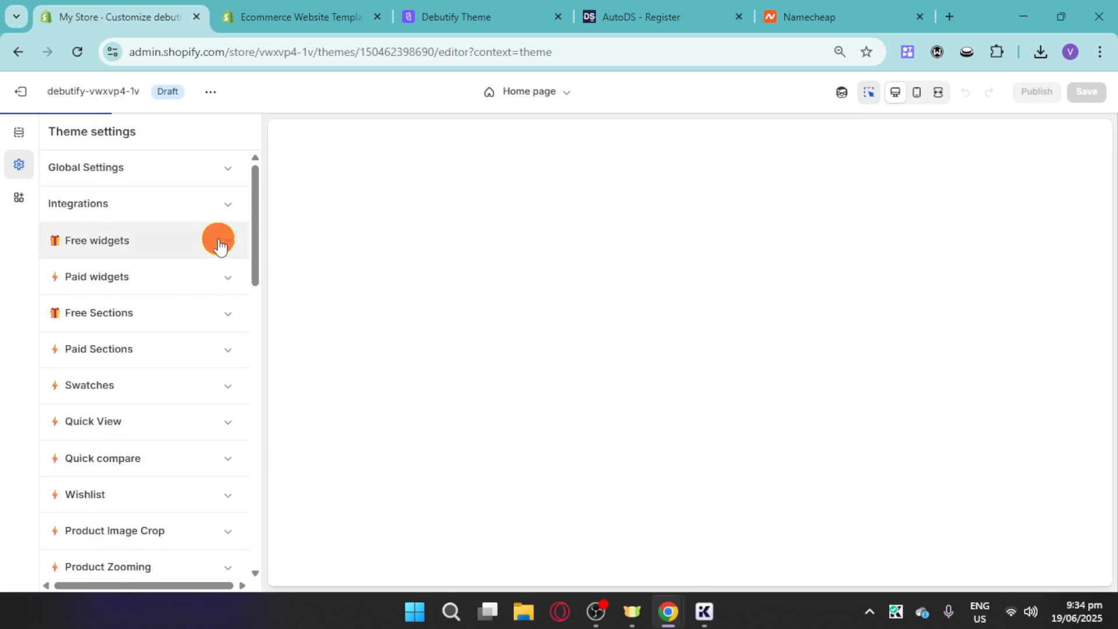
Step: Look at the theme's Paid widgets and Free Sections settings, collapsing each group again
click(223, 276)
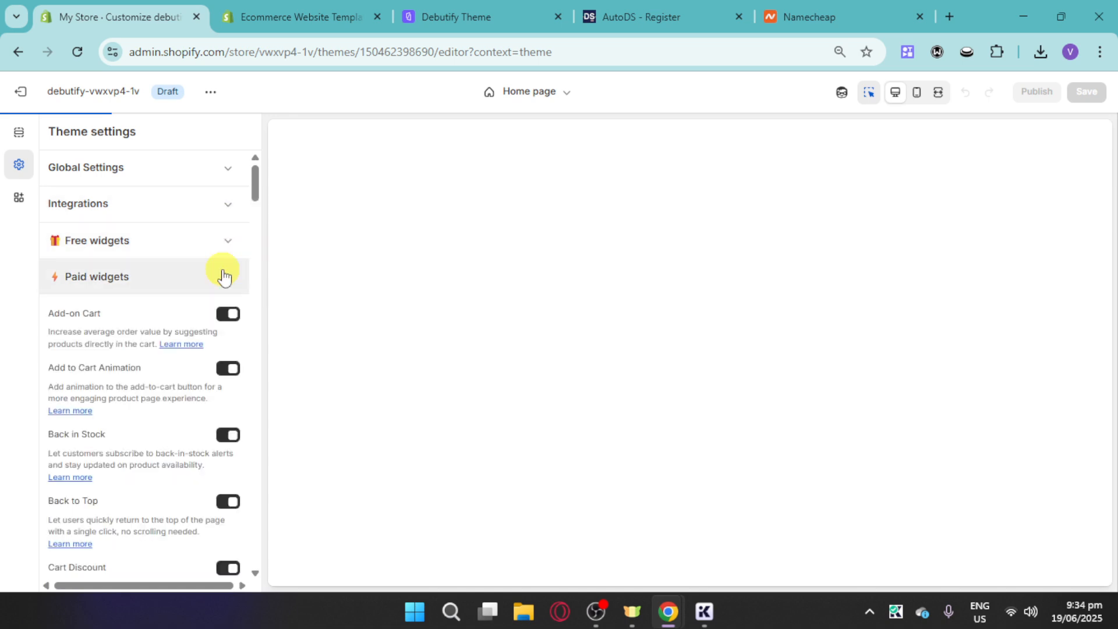
click(225, 280)
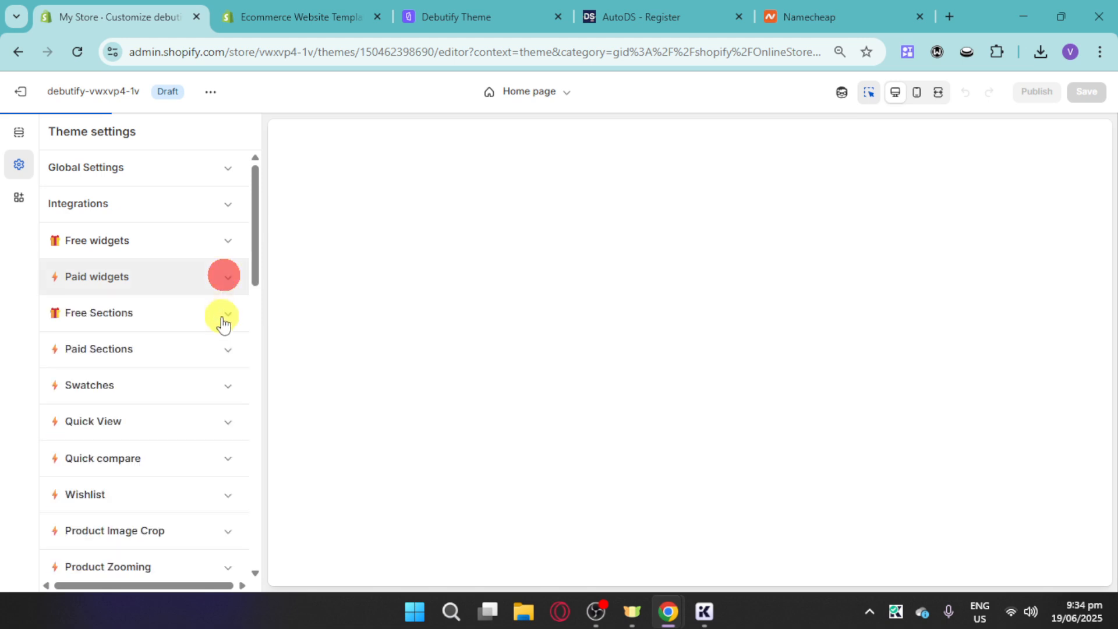
click(224, 322)
click(222, 324)
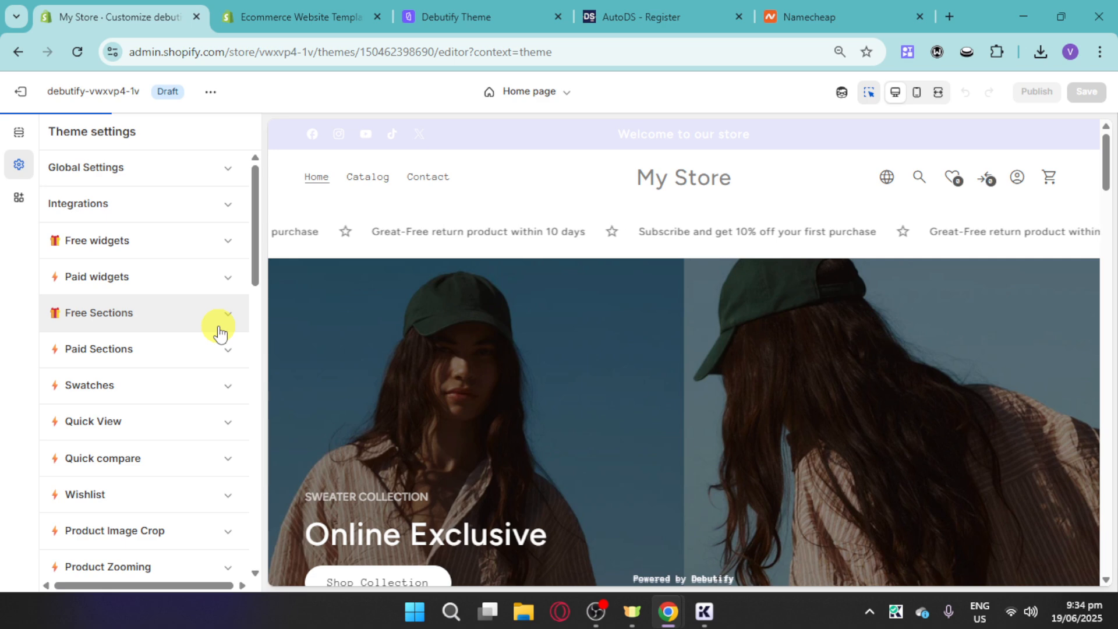
Step: In the theme's Logo settings, choose a banner JPG from the store's existing files as the desktop logo
scroll(165, 406, down, 4)
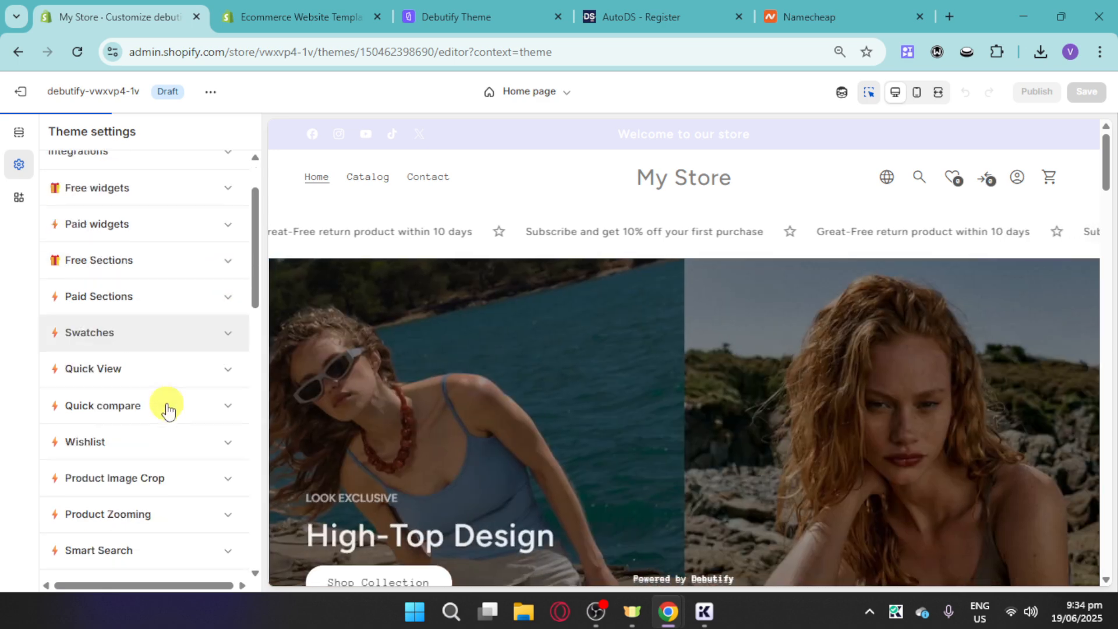
click(220, 393)
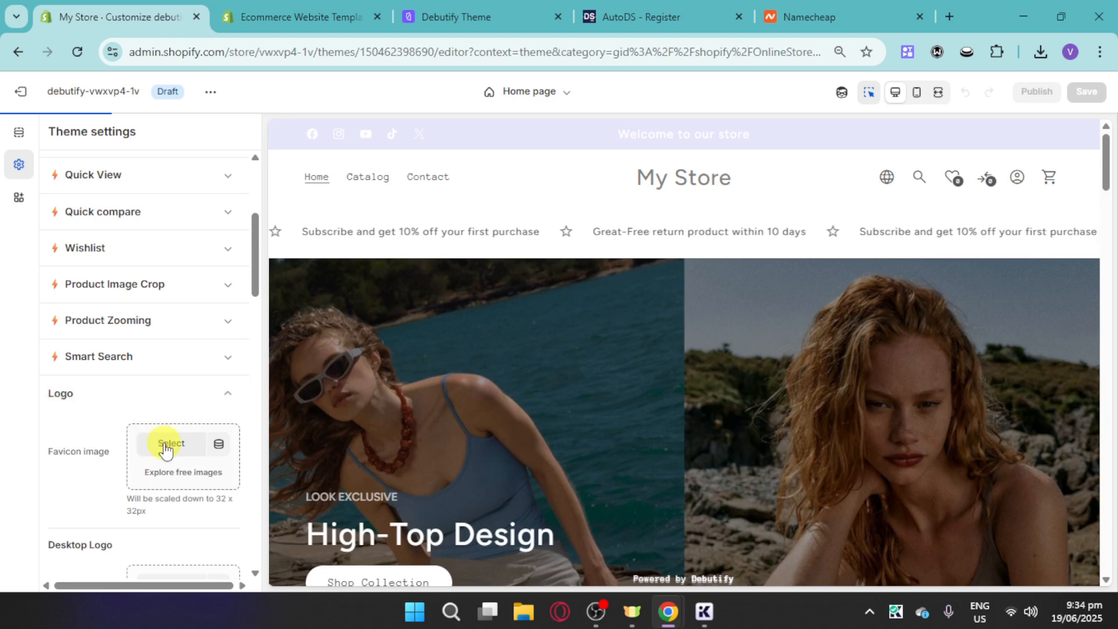
scroll(165, 448, down, 3)
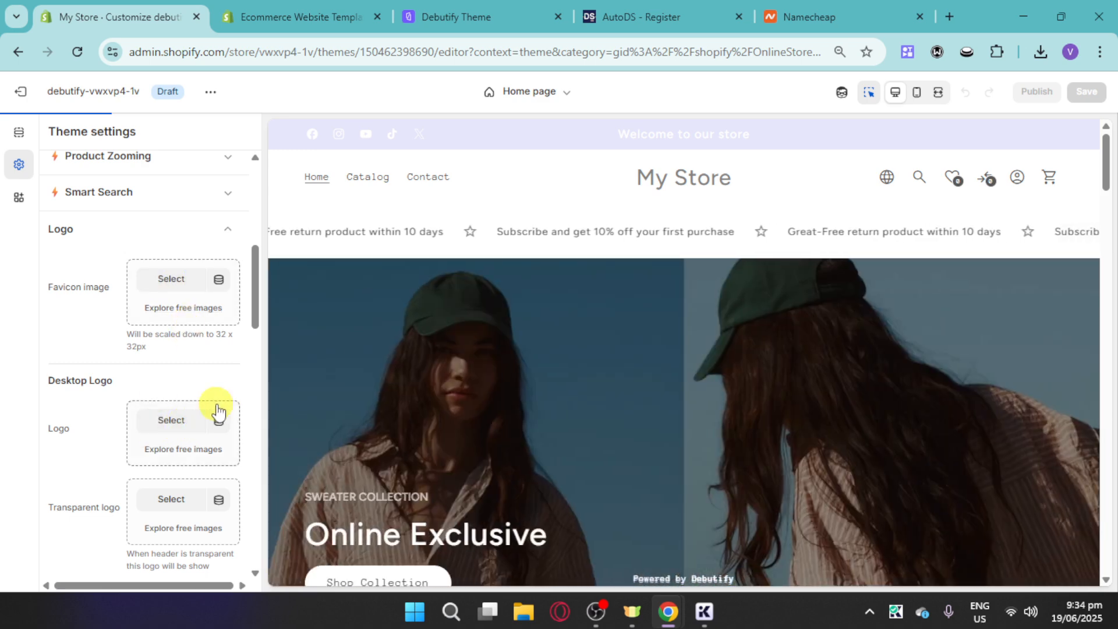
click(174, 420)
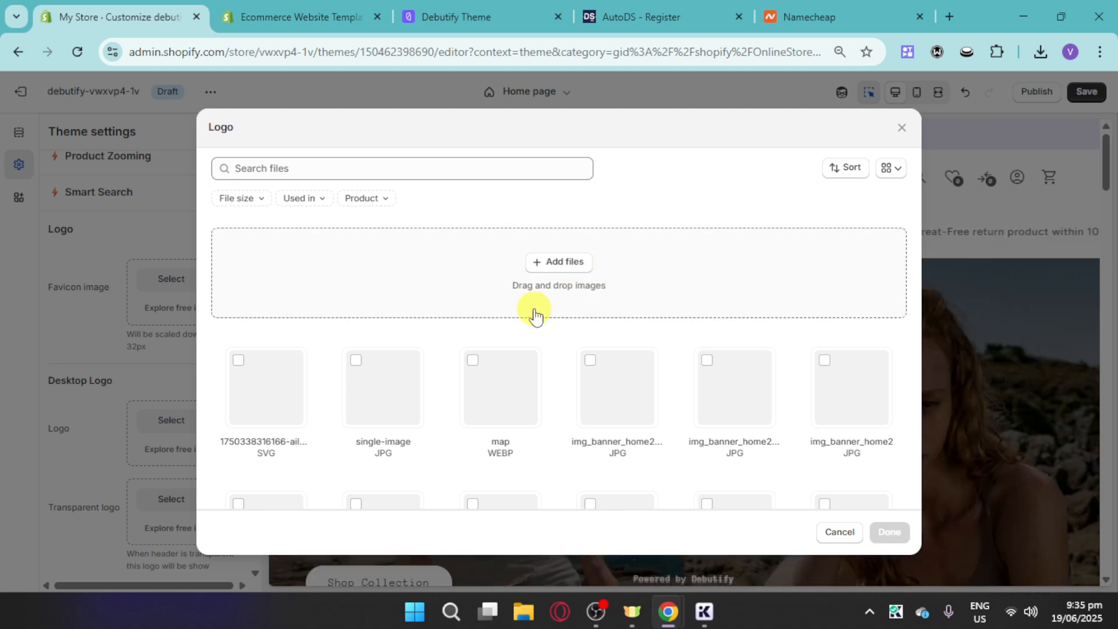
click(591, 360)
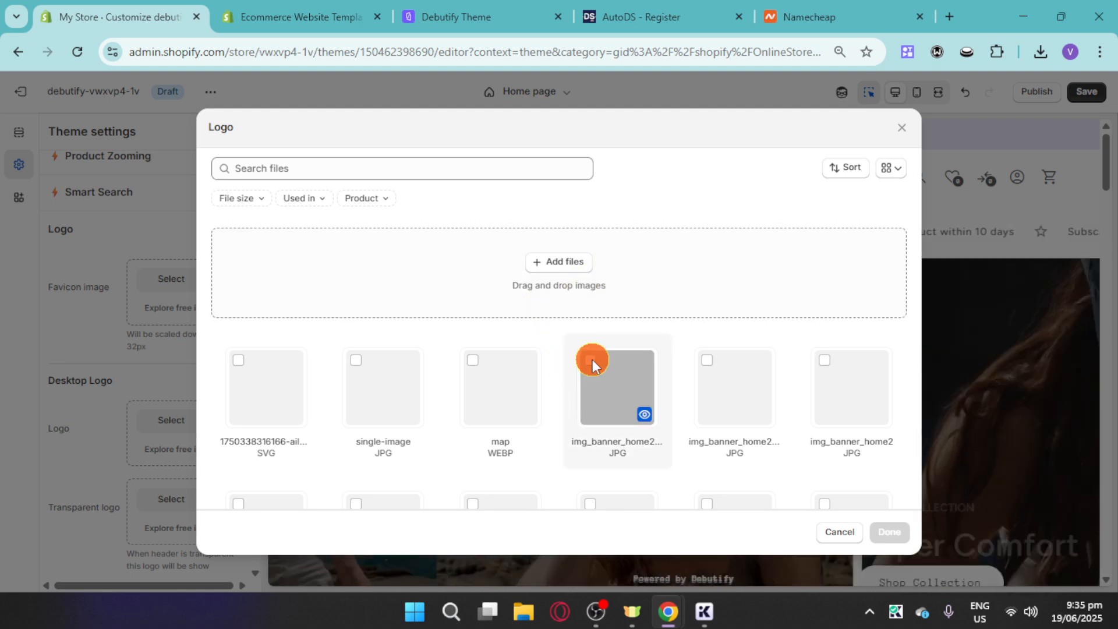
click(889, 532)
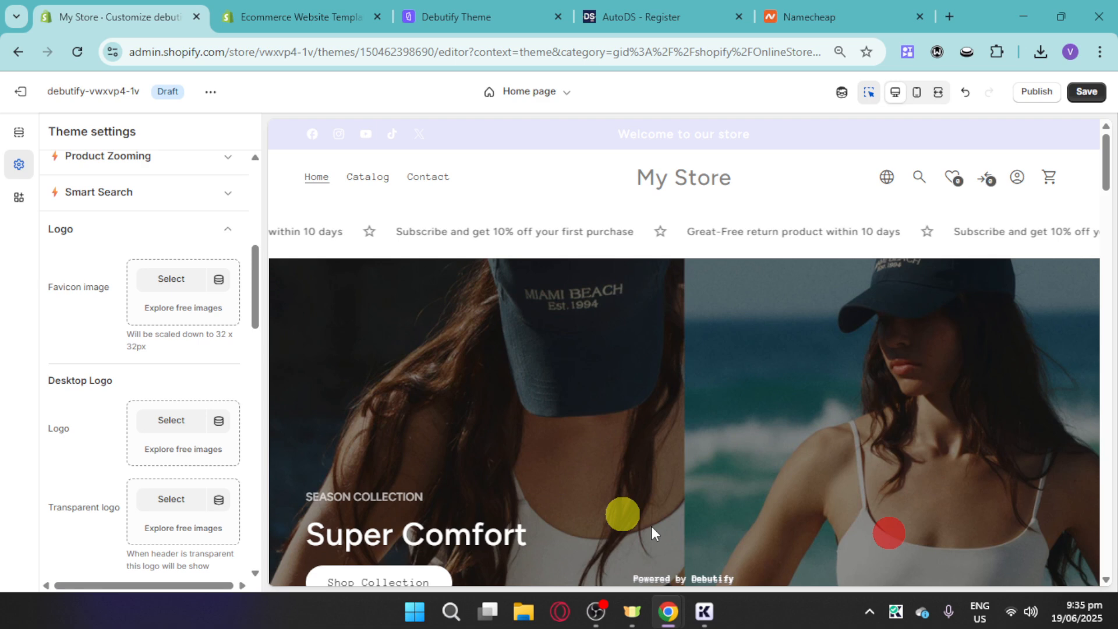